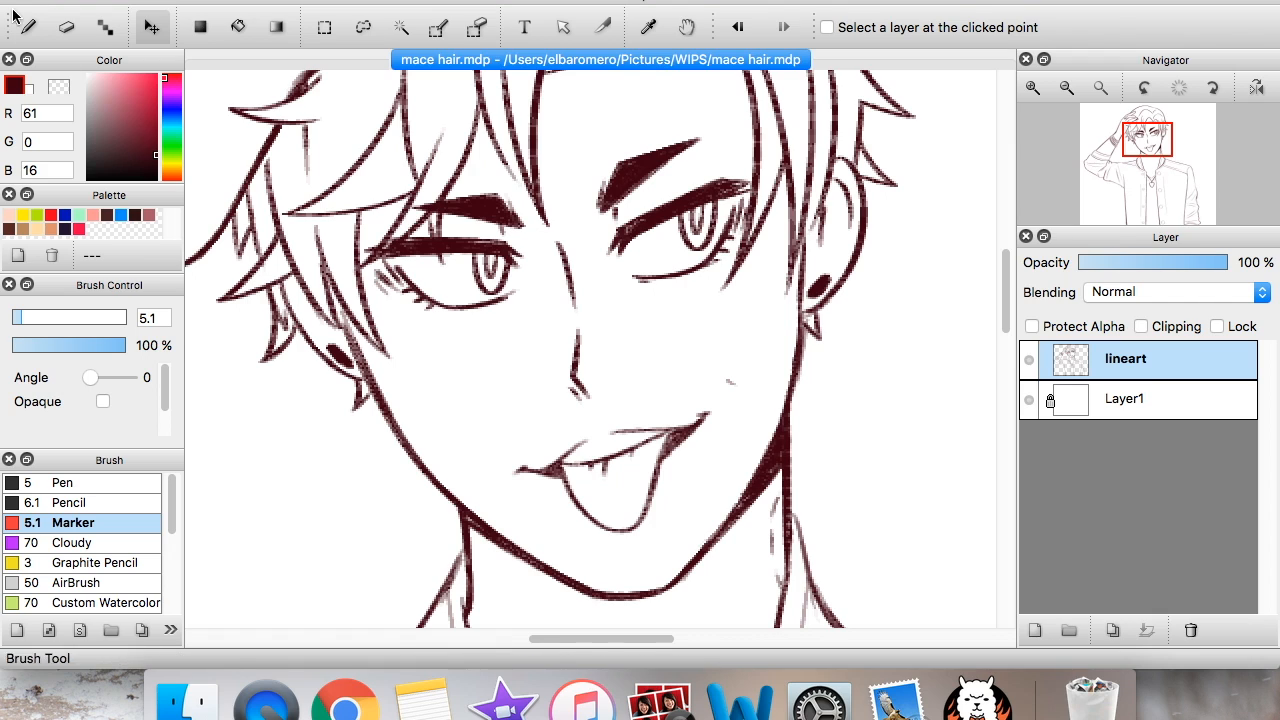
click(1033, 87)
drag(1147, 155, 1149, 150)
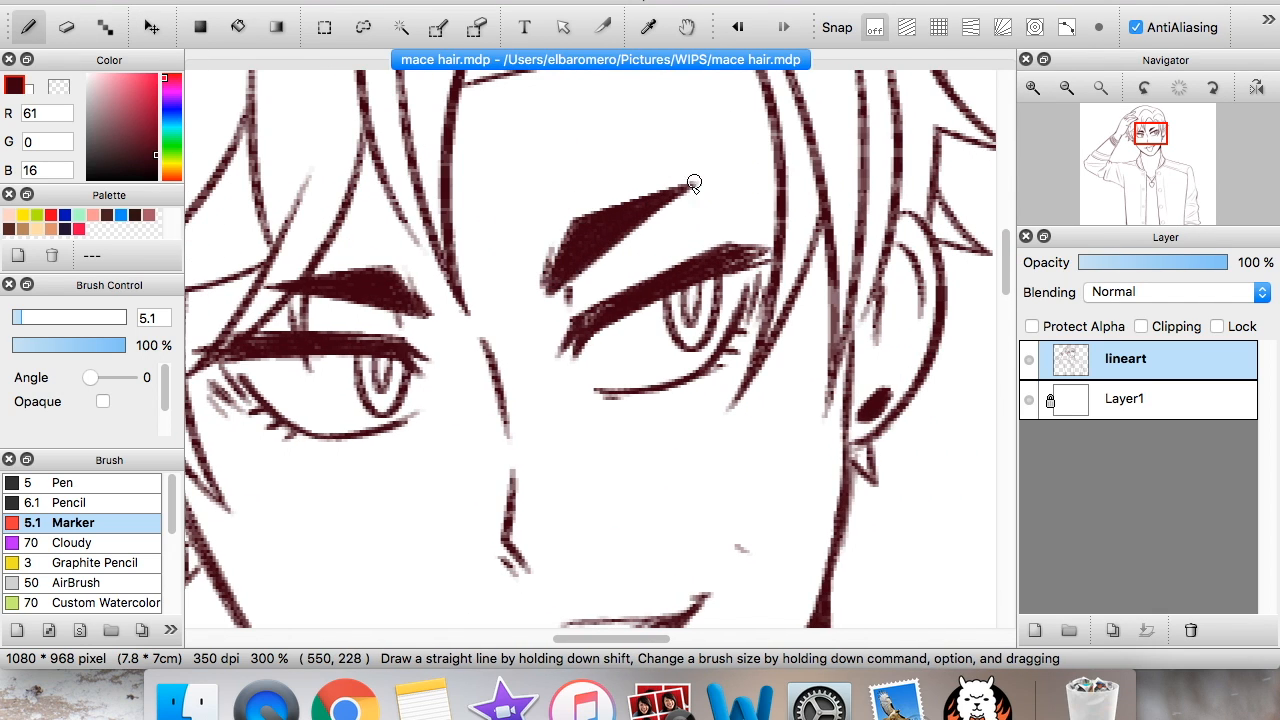
drag(578, 222, 668, 190)
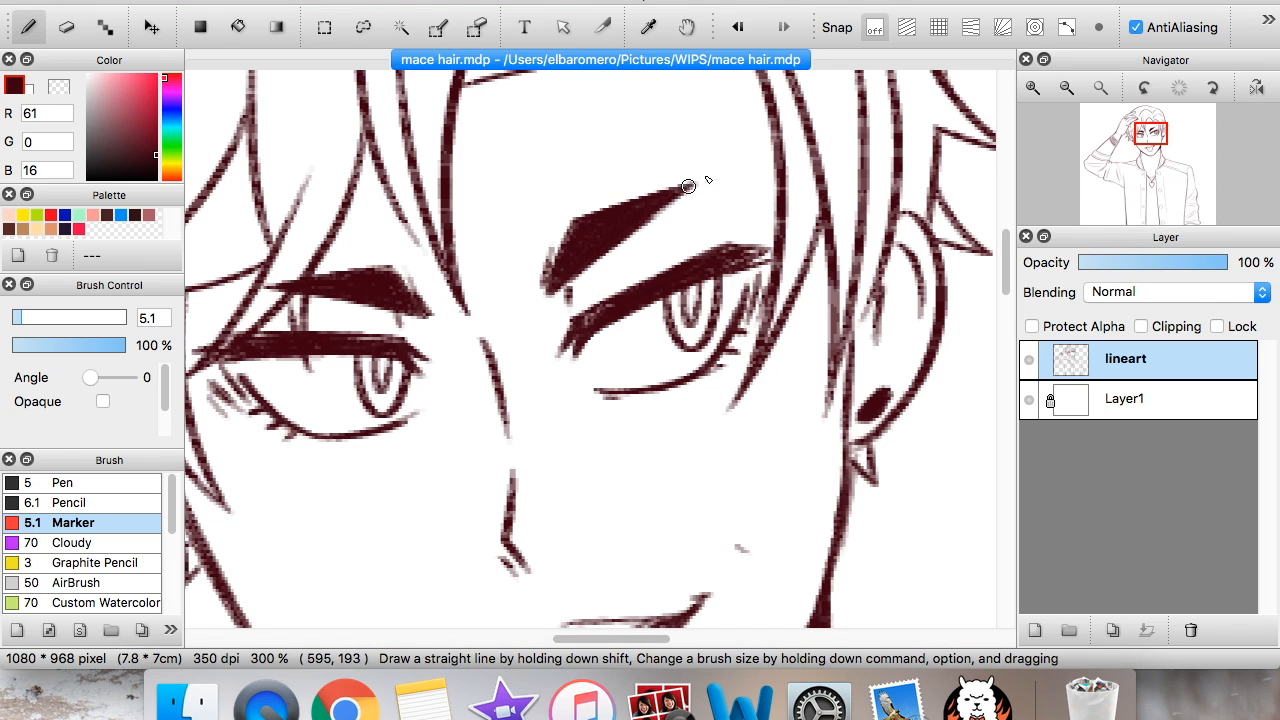
click(1067, 87)
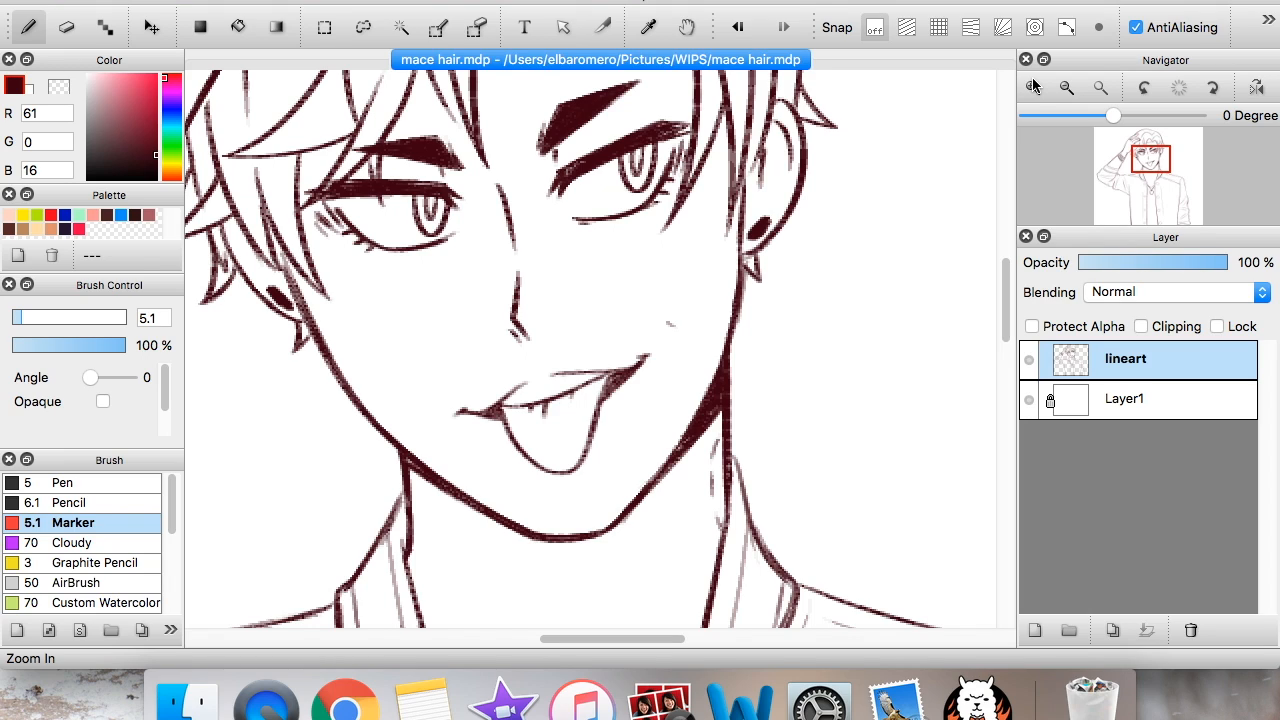
- Lasso the mouth on the lineart layer and move the selected lines onto their own new layer
click(364, 27)
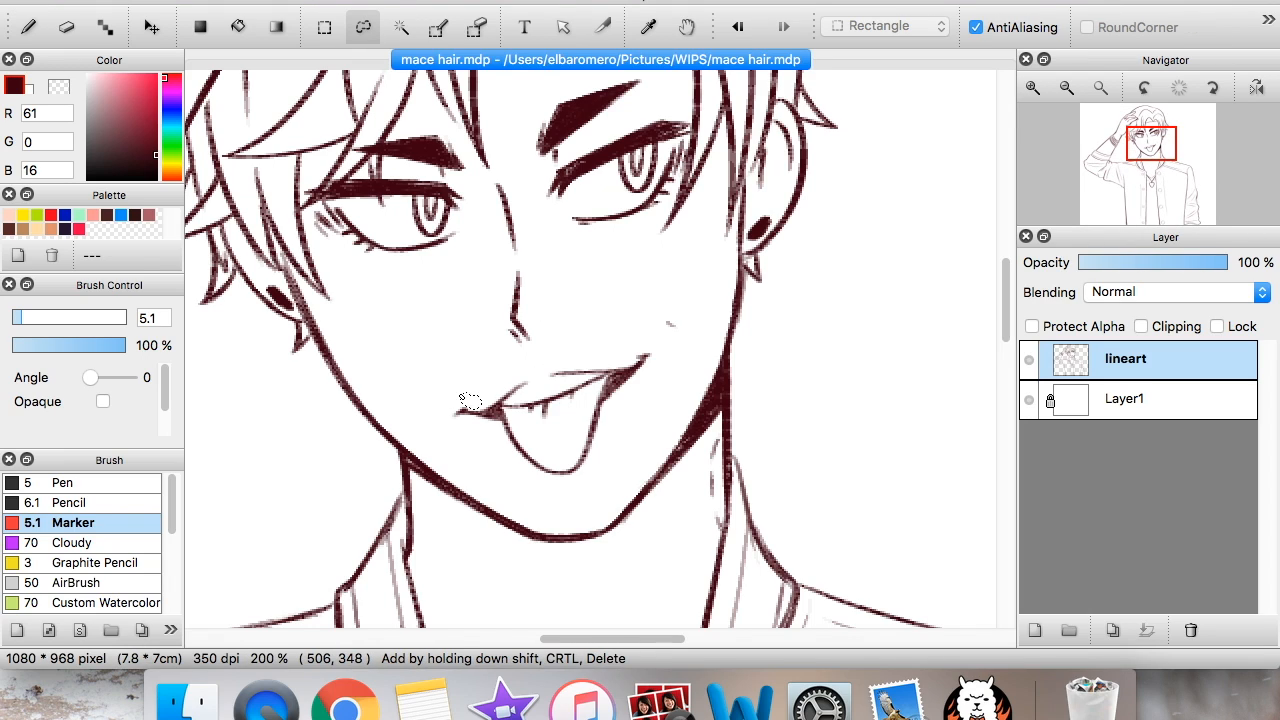
mouse_move(451, 362)
mouse_down()
mouse_move(430, 375)
mouse_move(503, 491)
mouse_move(636, 448)
mouse_move(670, 329)
mouse_move(564, 358)
mouse_move(462, 364)
mouse_up()
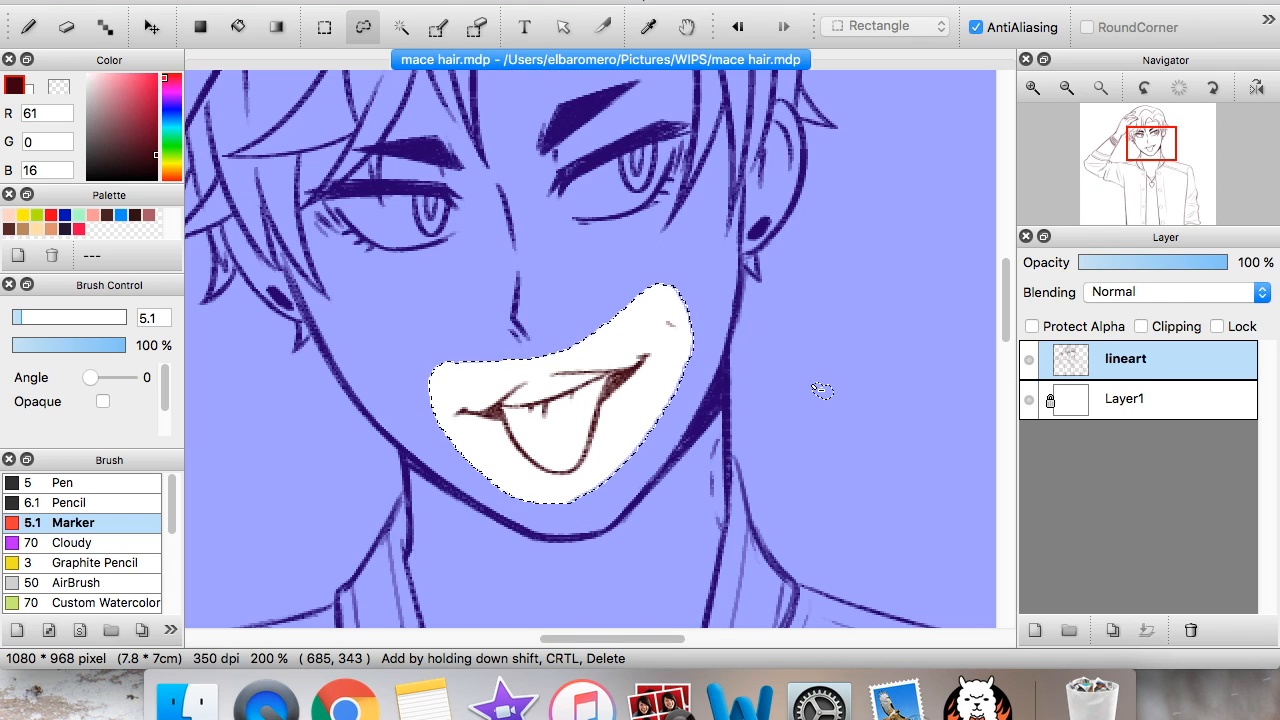
key(super+shift+n)
click(1070, 89)
click(1070, 89)
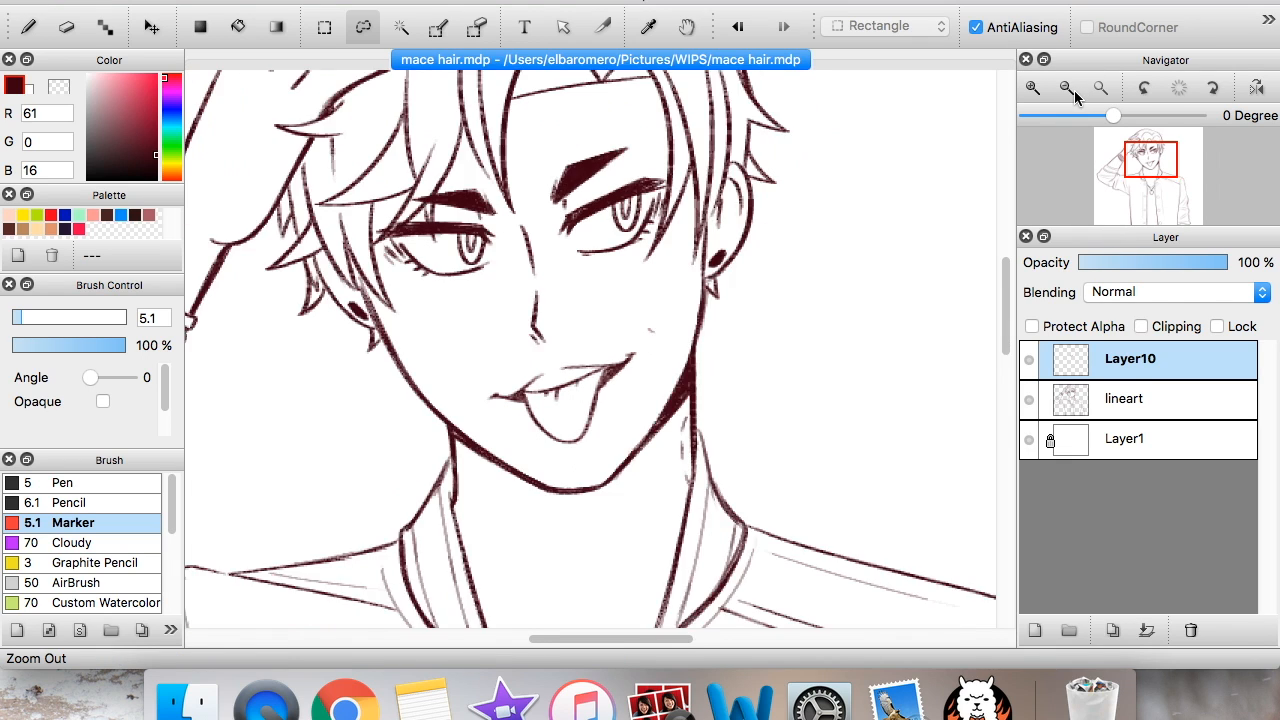
click(1070, 89)
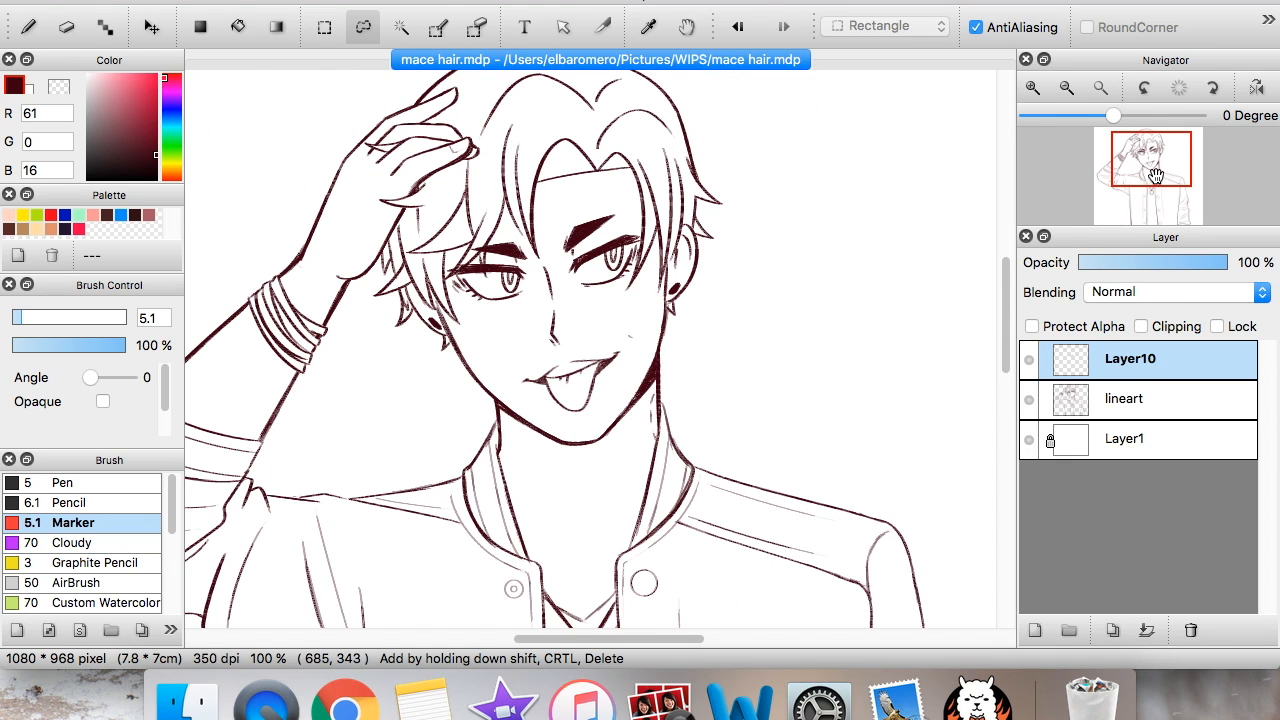
drag(1156, 177, 1149, 160)
click(1036, 90)
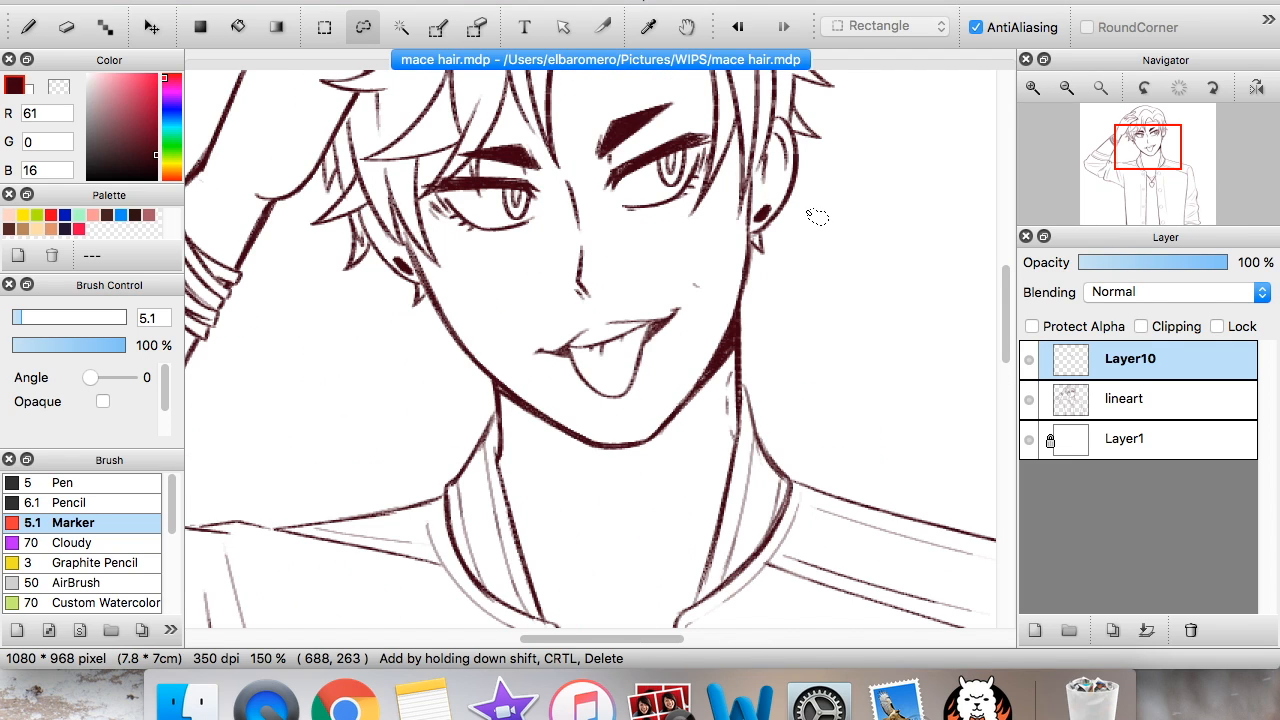
click(348, 0)
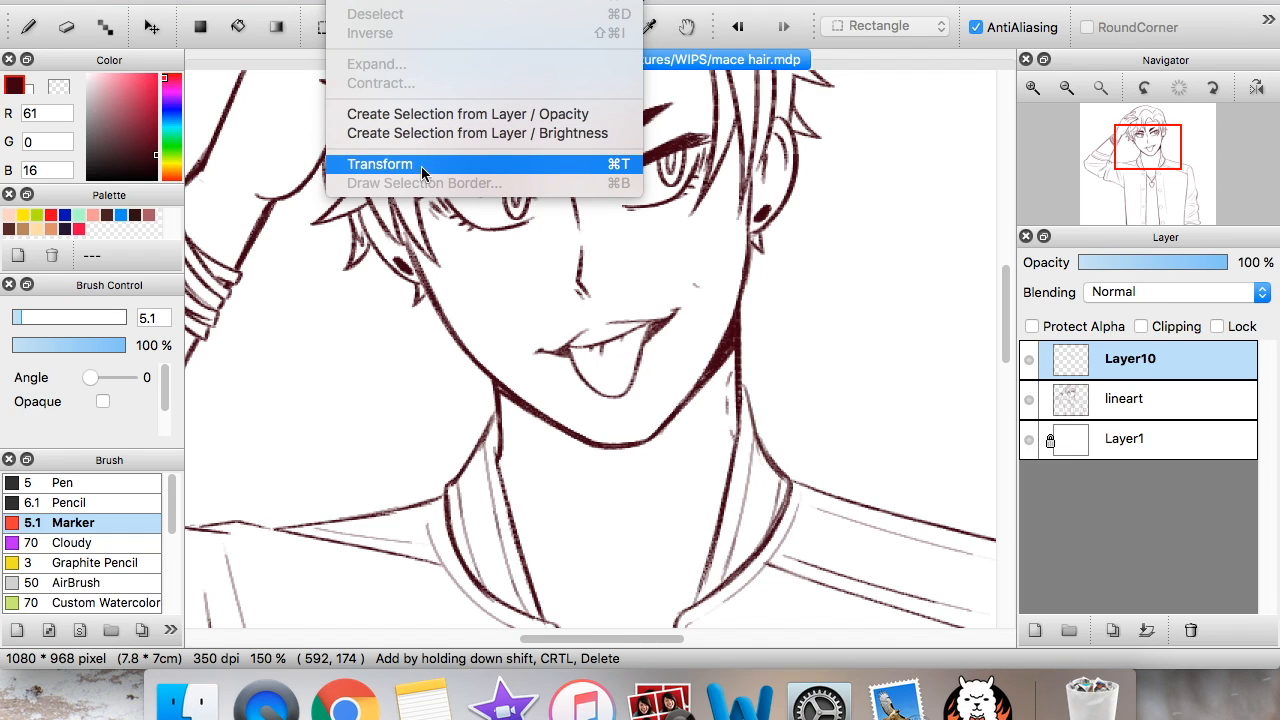
click(600, 168)
click(1214, 537)
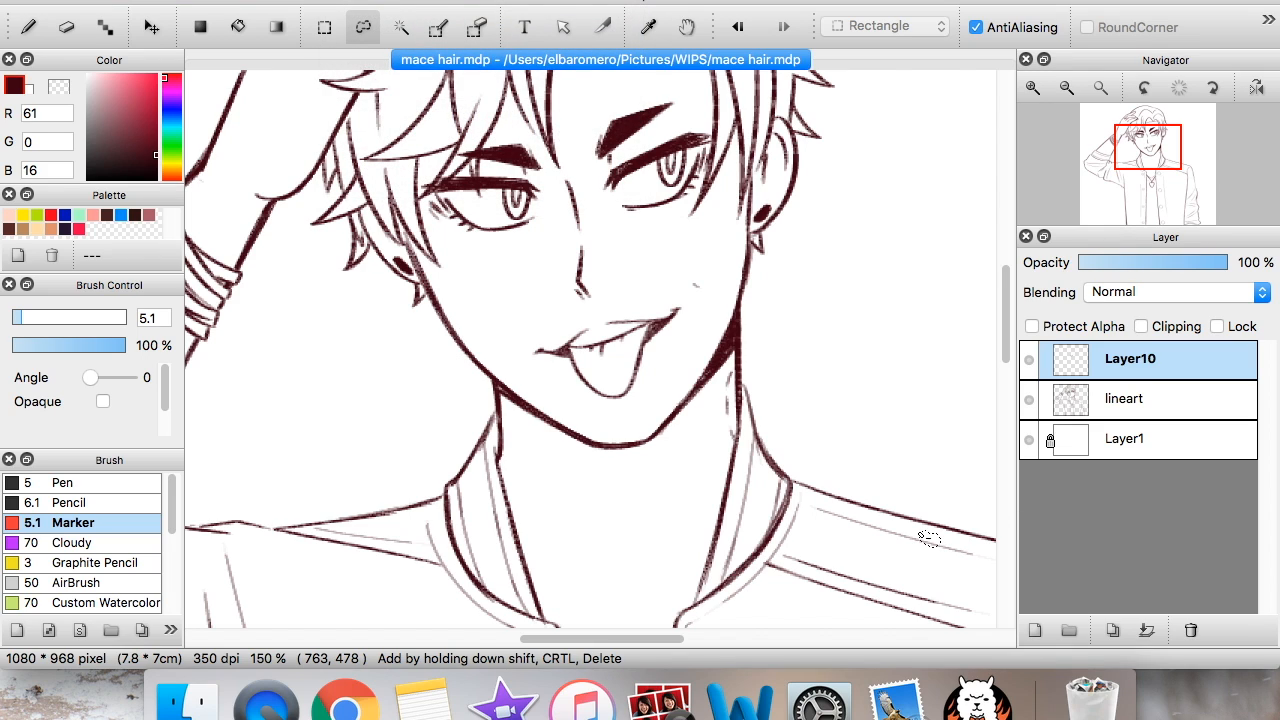
key(super+t)
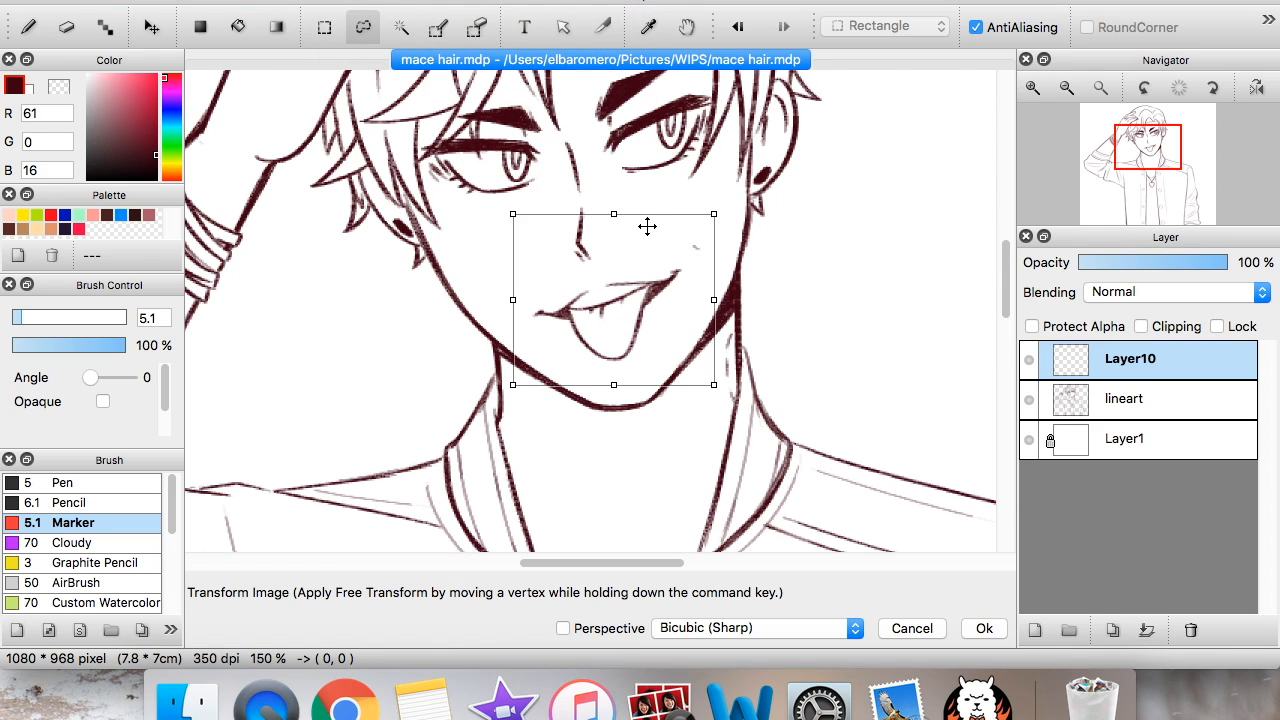
click(912, 628)
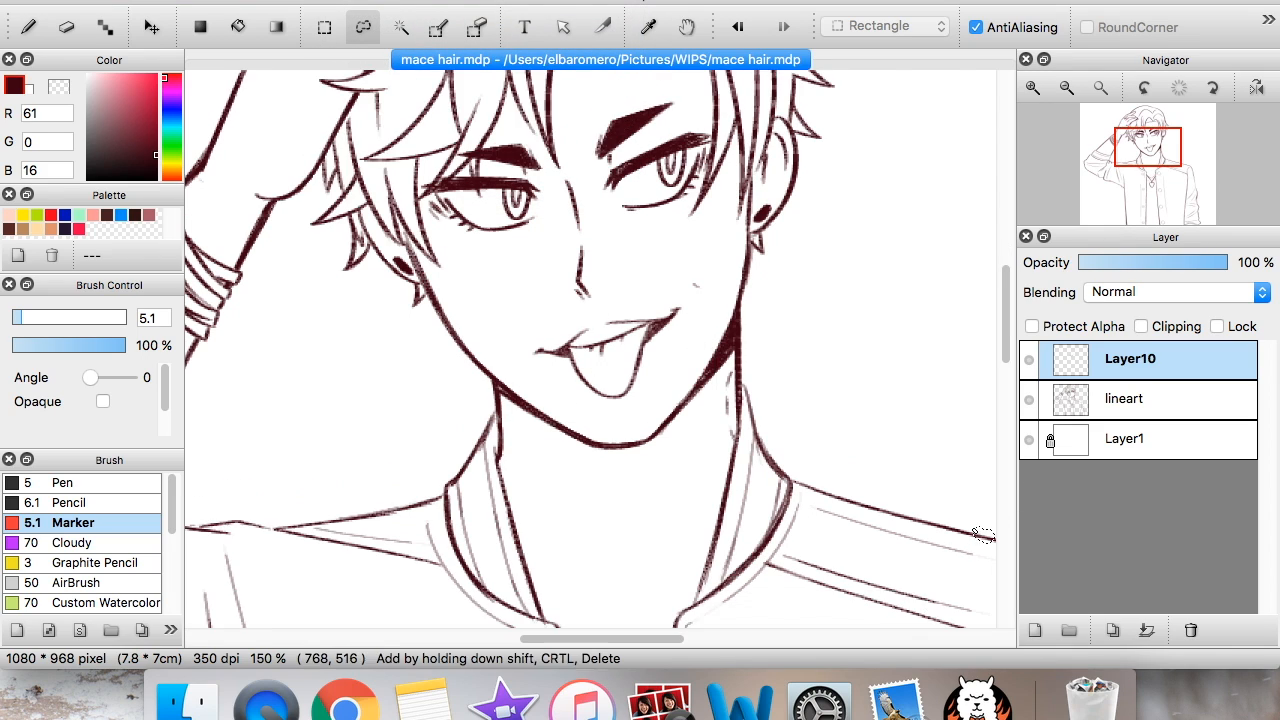
click(1118, 402)
click(1070, 86)
click(1070, 86)
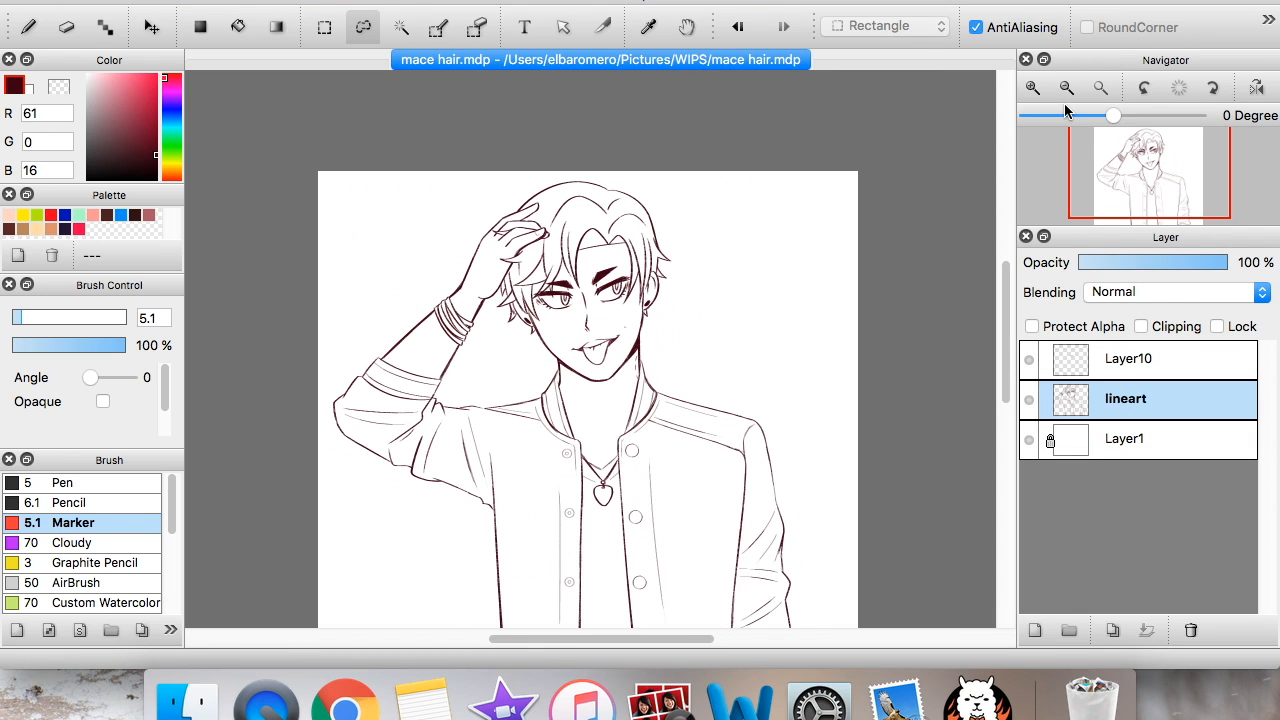
key(super+t)
- Try shrinking the mouth layer with Transform, using Perspective and Bilinear (Smooth) interpolation, and inspect the lines up close
drag(1160, 182, 1155, 155)
click(1033, 86)
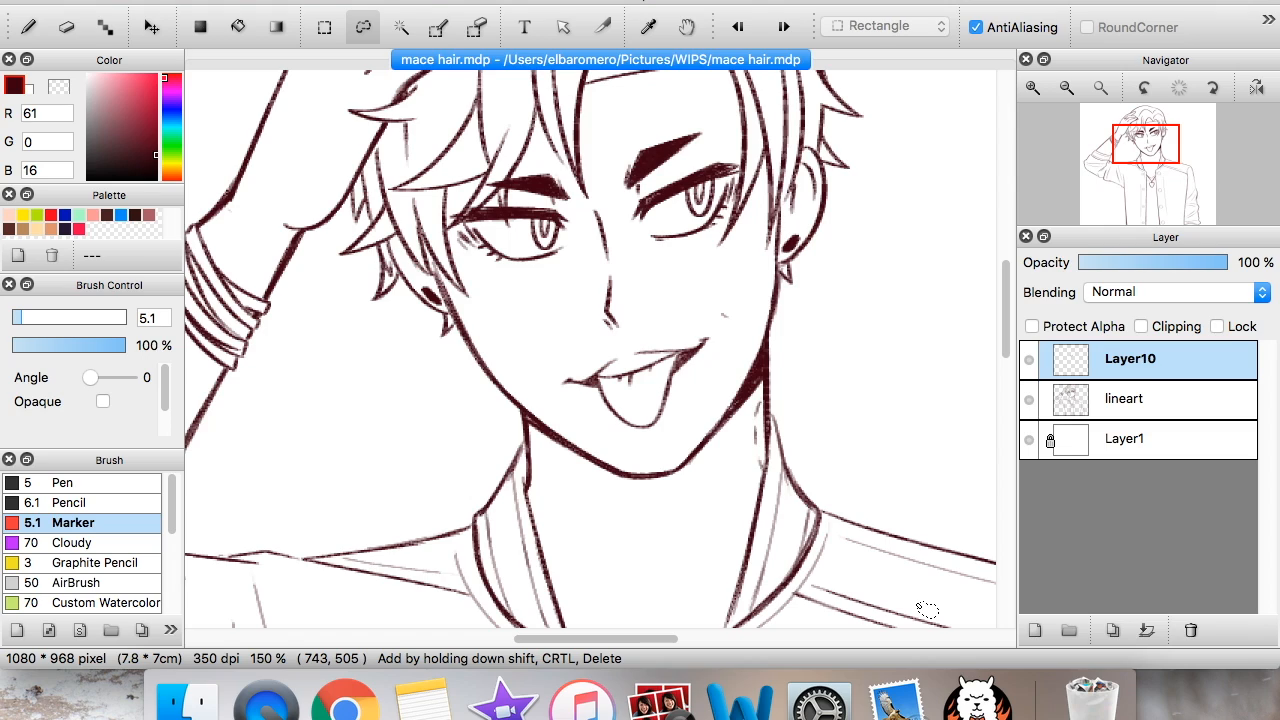
key(super+t)
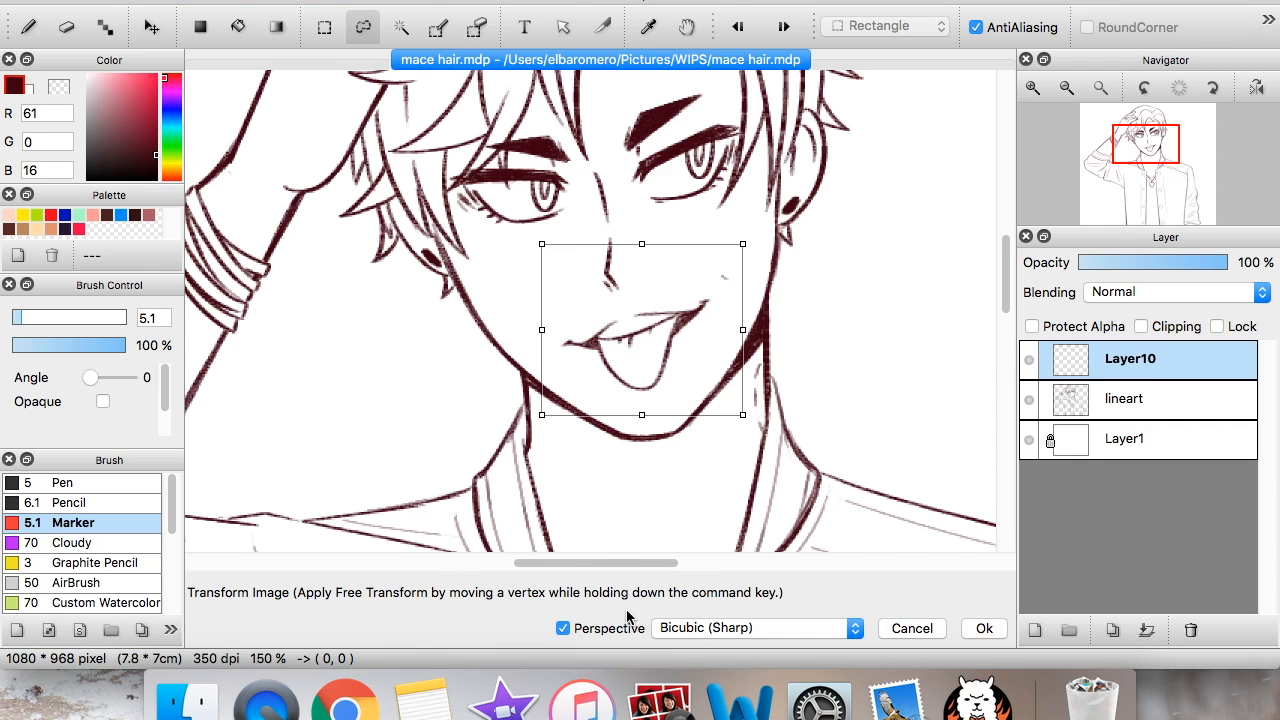
click(752, 628)
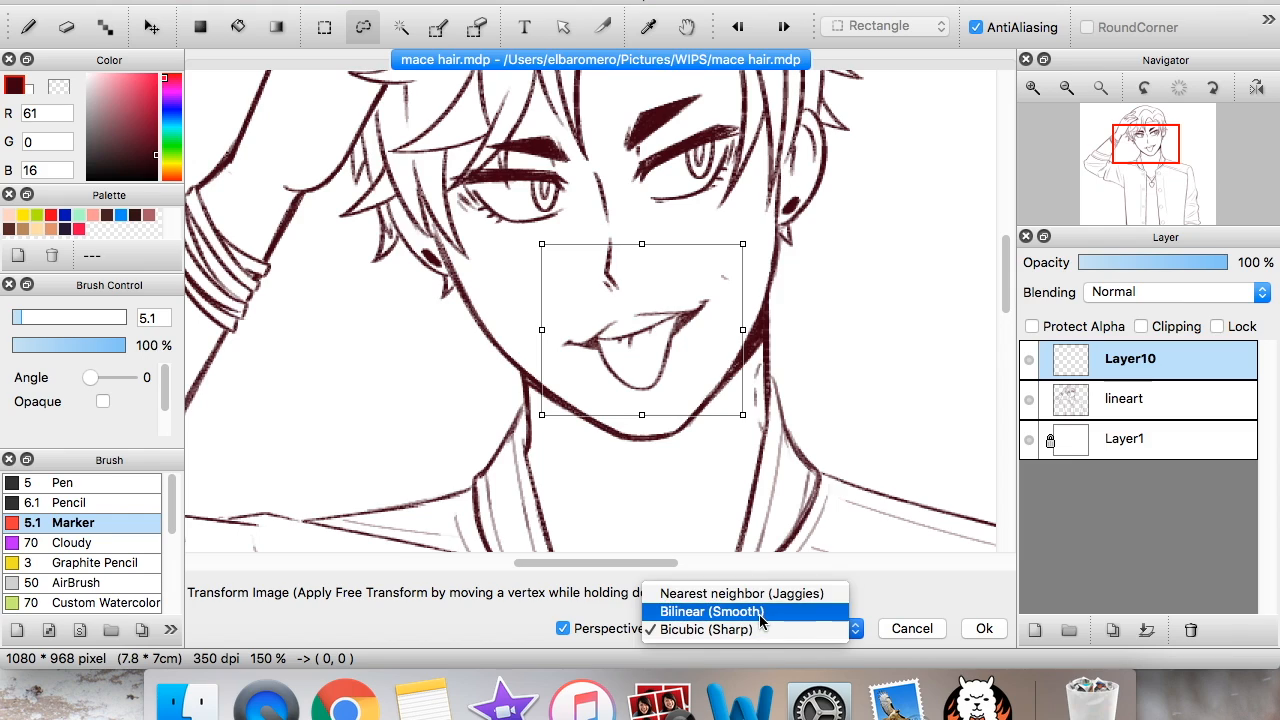
click(763, 612)
click(765, 628)
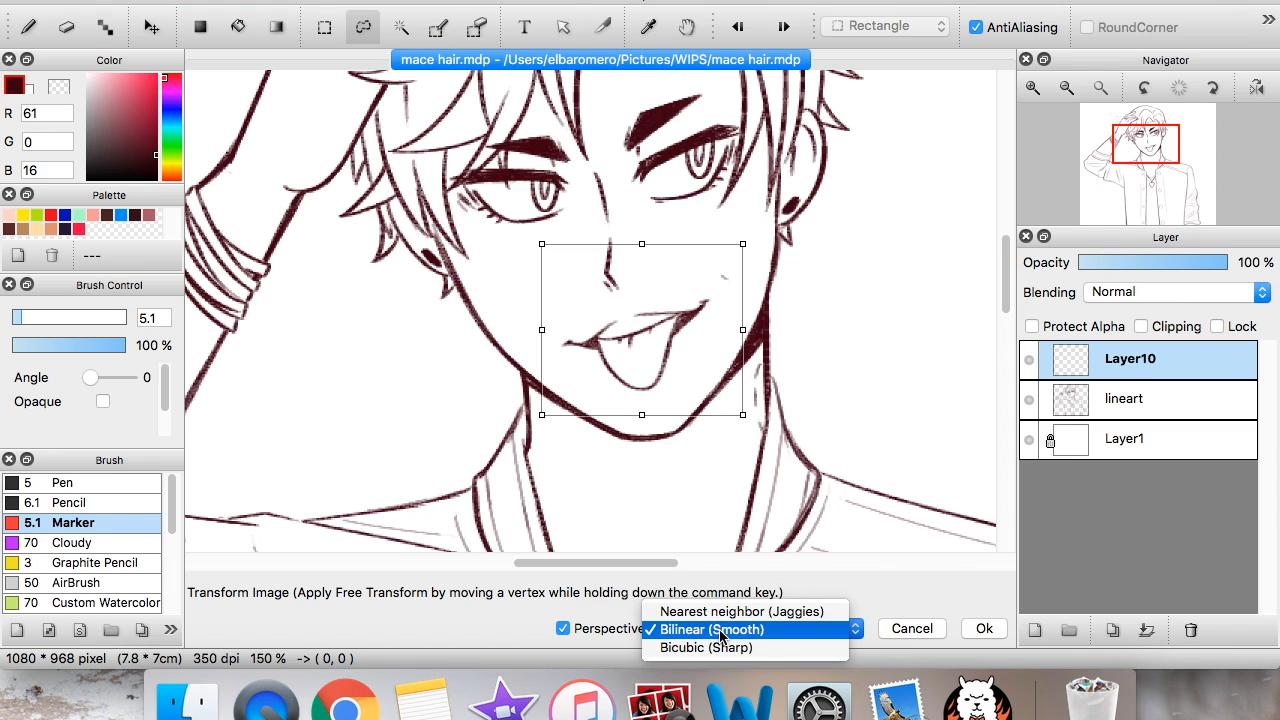
click(850, 596)
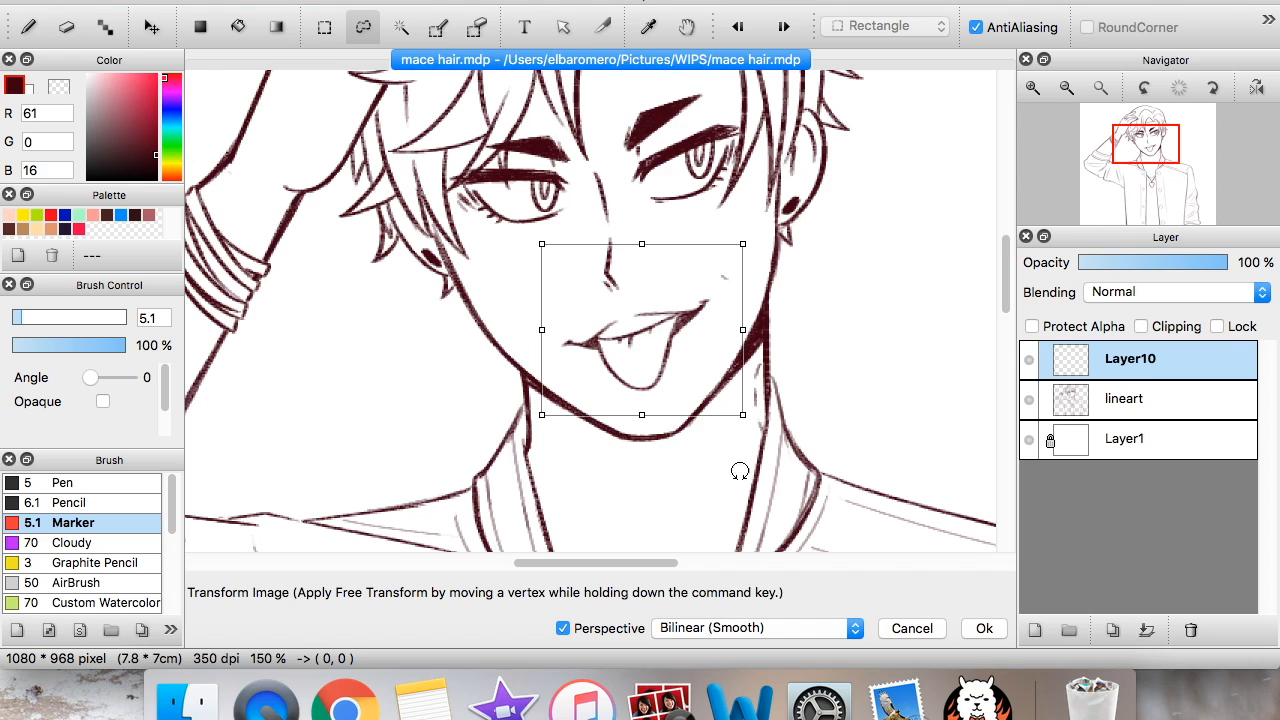
drag(745, 415, 718, 397)
click(985, 628)
drag(1127, 173, 1147, 160)
click(1033, 87)
click(1033, 87)
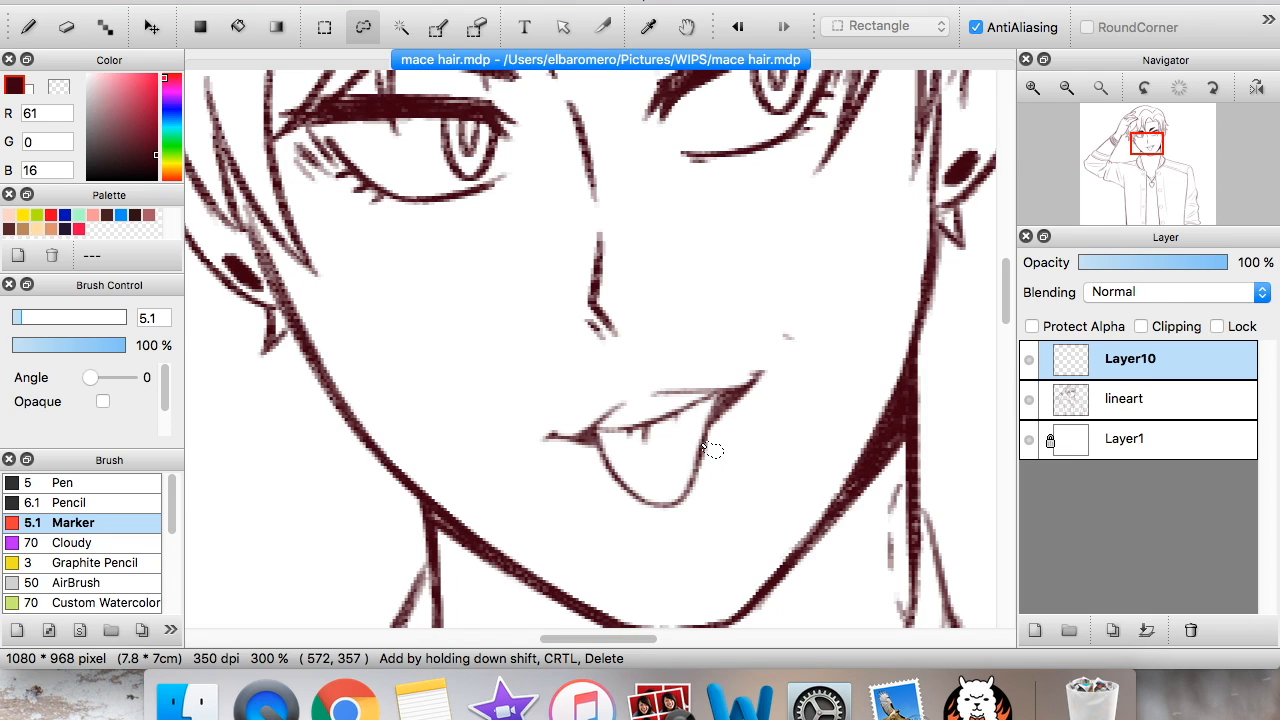
key(super+minus)
key(super+minus)
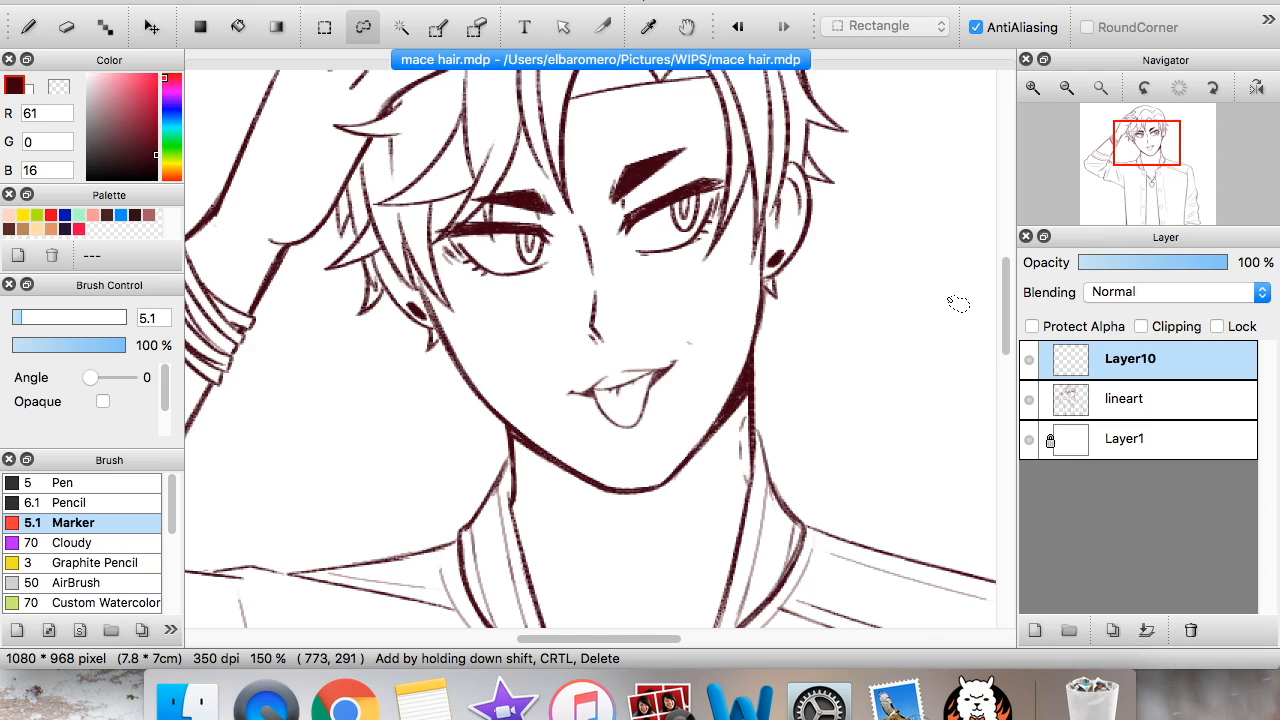
- Try enlarging the mouth with Transform, using Nearest neighbor (Jaggies) interpolation
key(super+t)
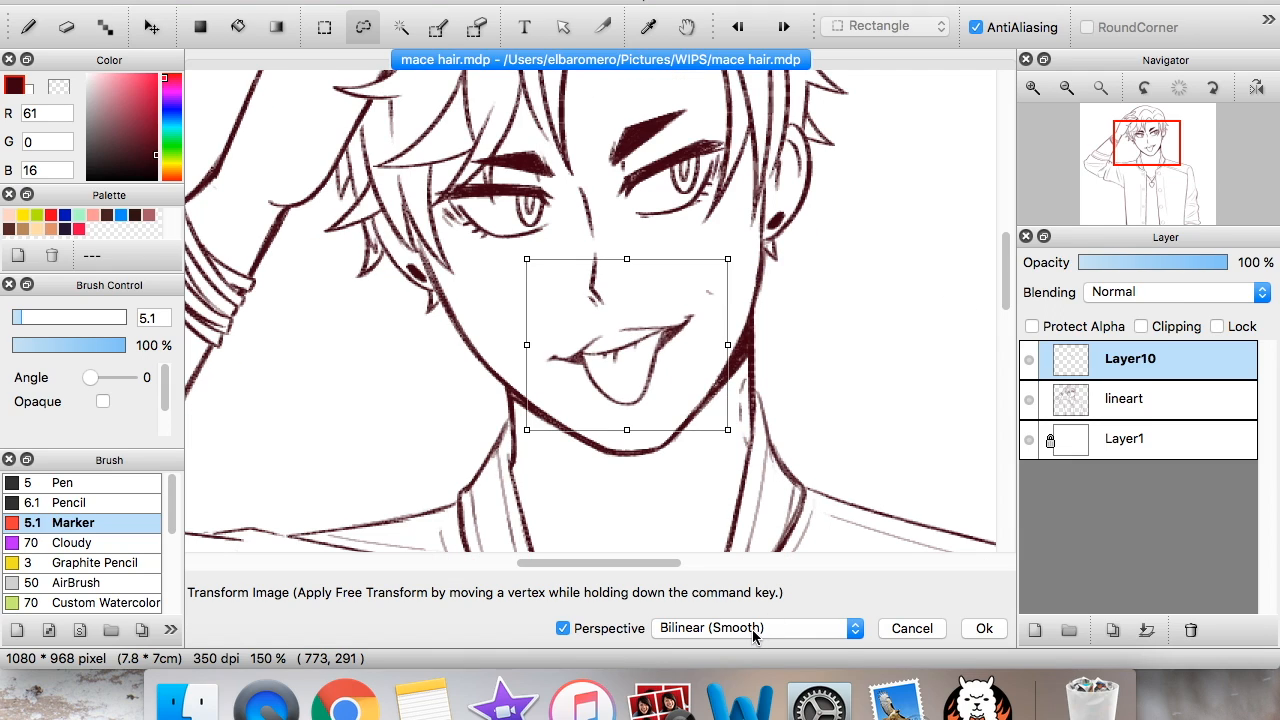
click(753, 630)
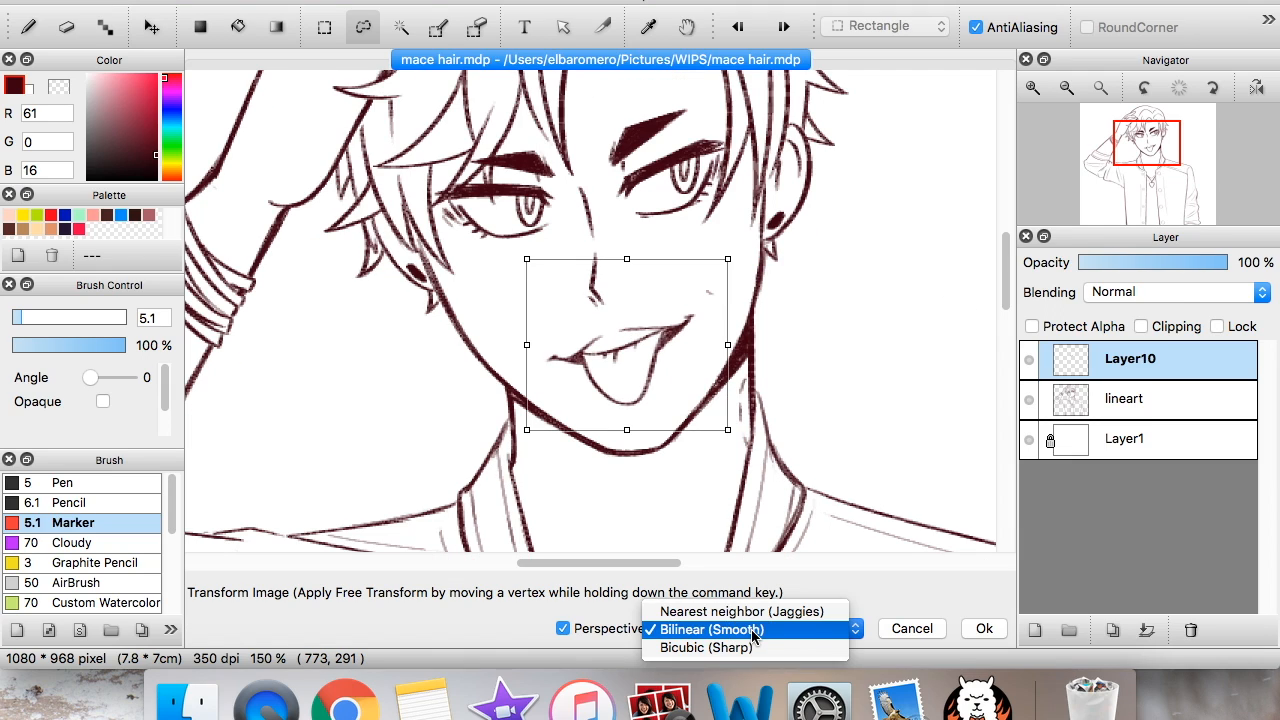
click(697, 612)
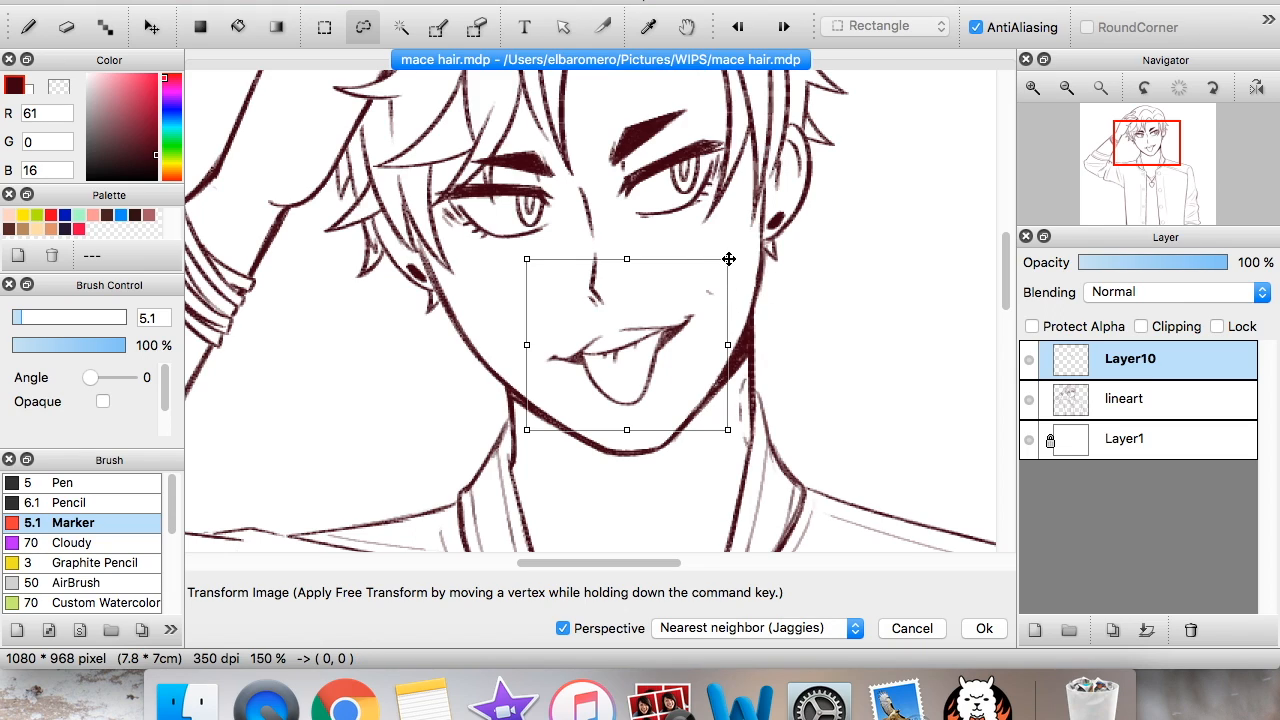
drag(728, 257, 752, 242)
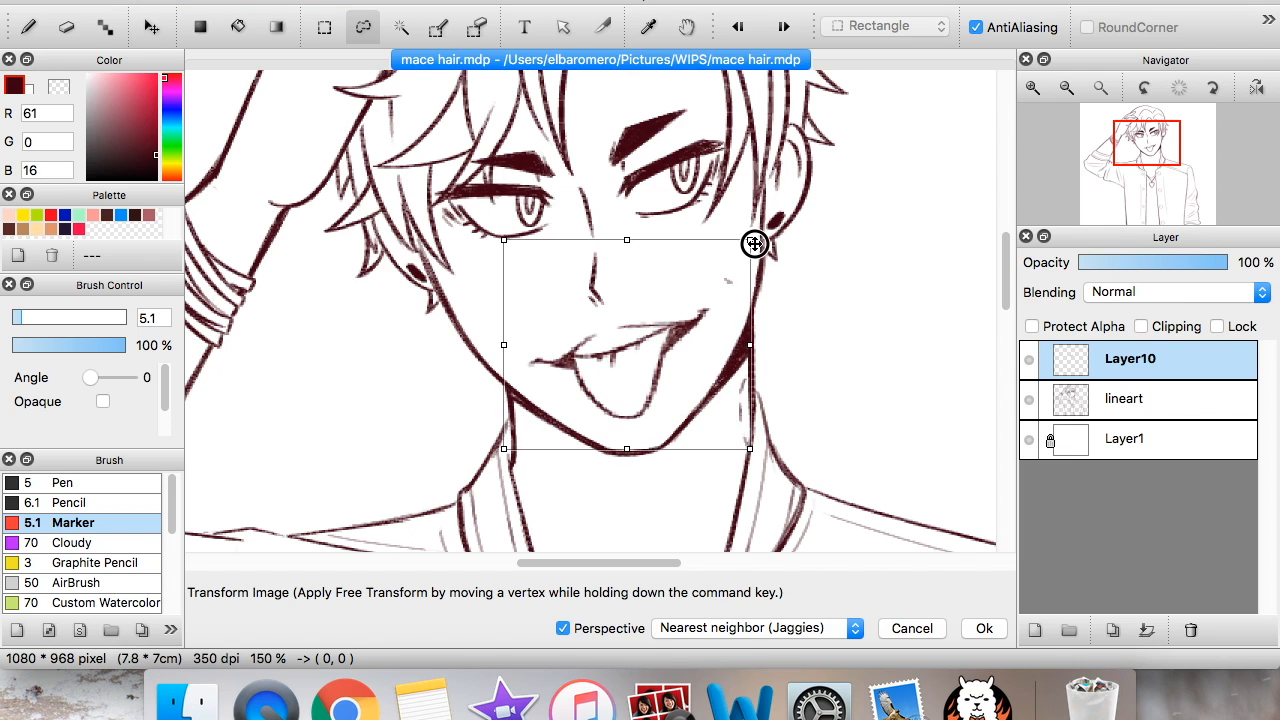
click(984, 629)
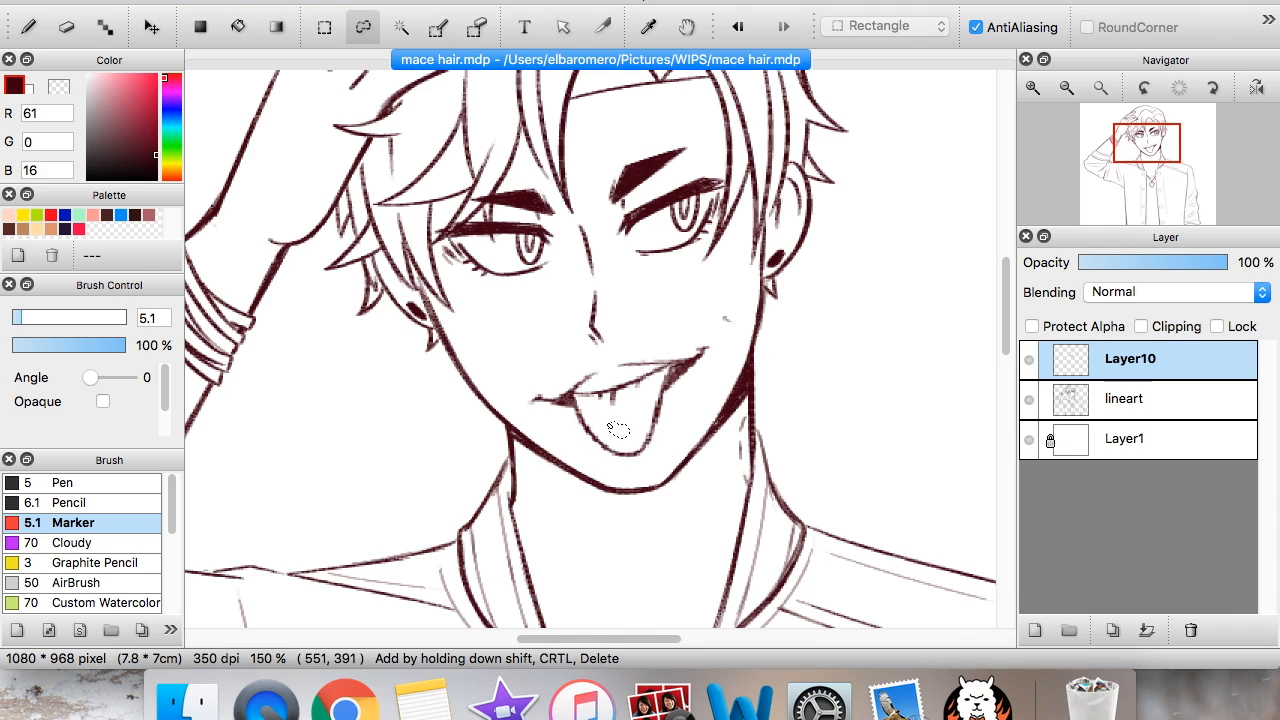
- Nudge the enlarged mouth slightly sideways and compare its line quality at several magnifications
click(1066, 88)
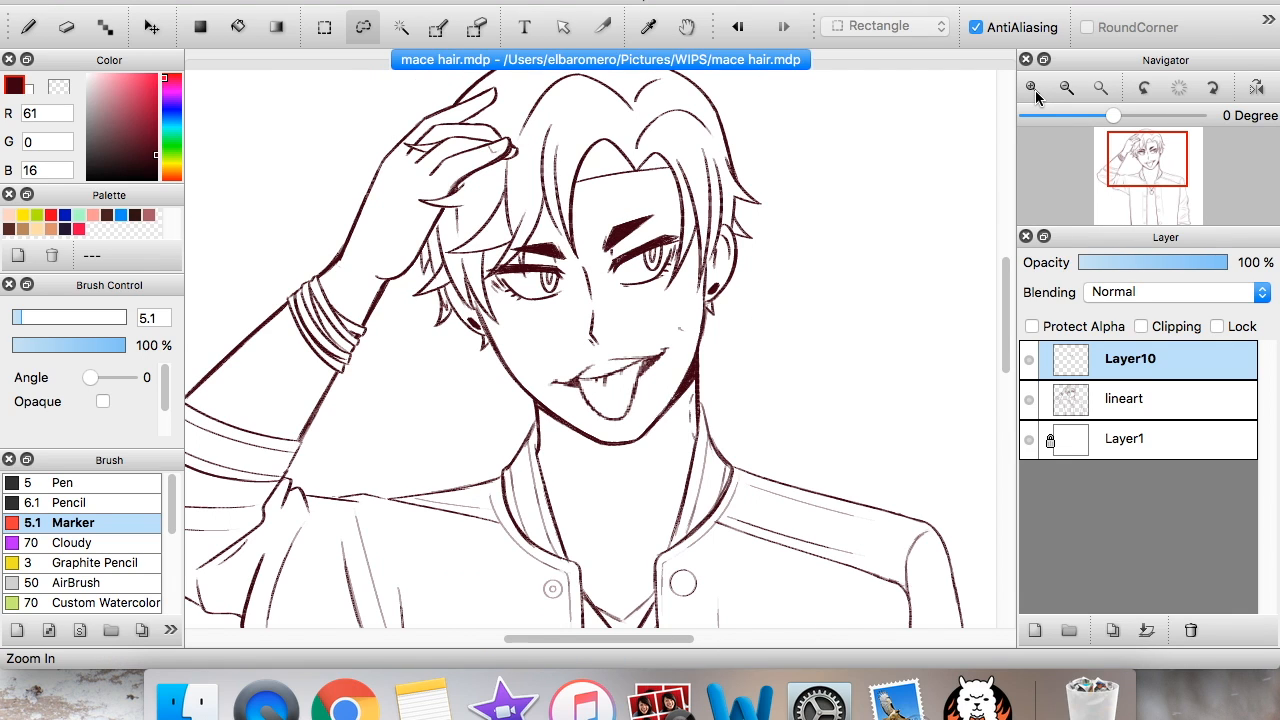
click(1033, 88)
key(v)
drag(823, 410, 828, 410)
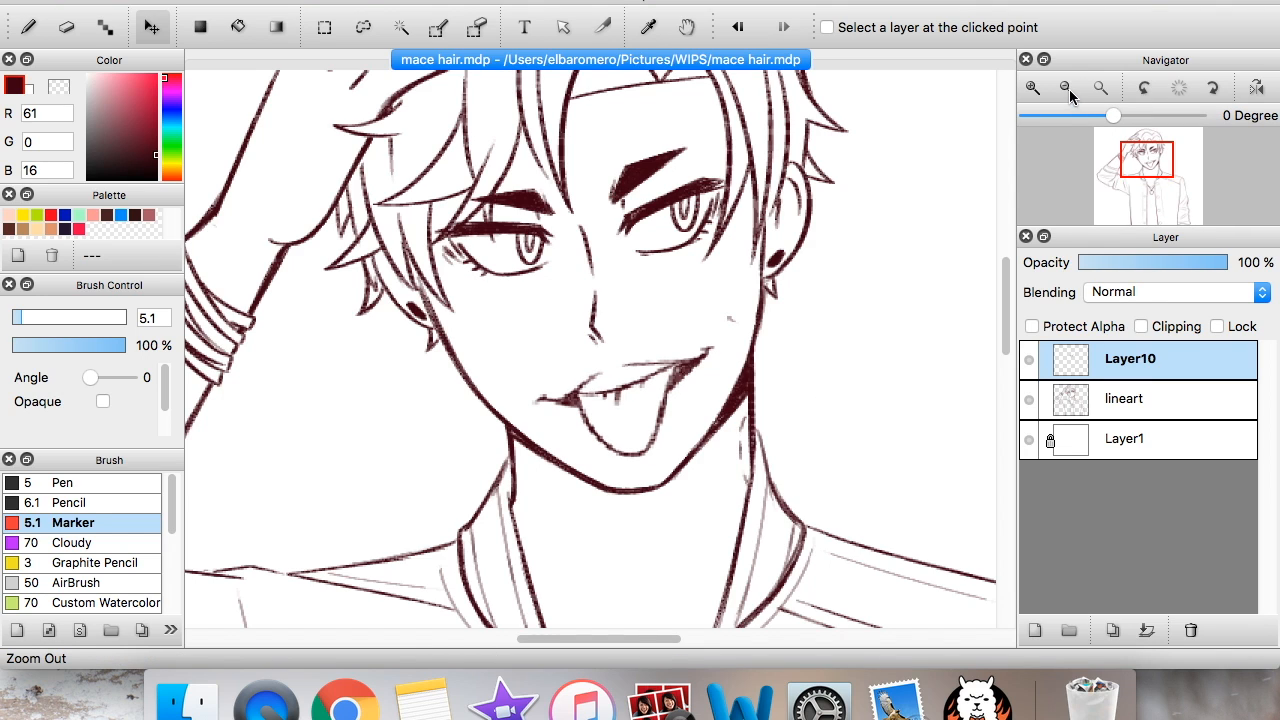
click(1069, 90)
click(1069, 90)
click(1032, 89)
click(1032, 89)
click(1032, 89)
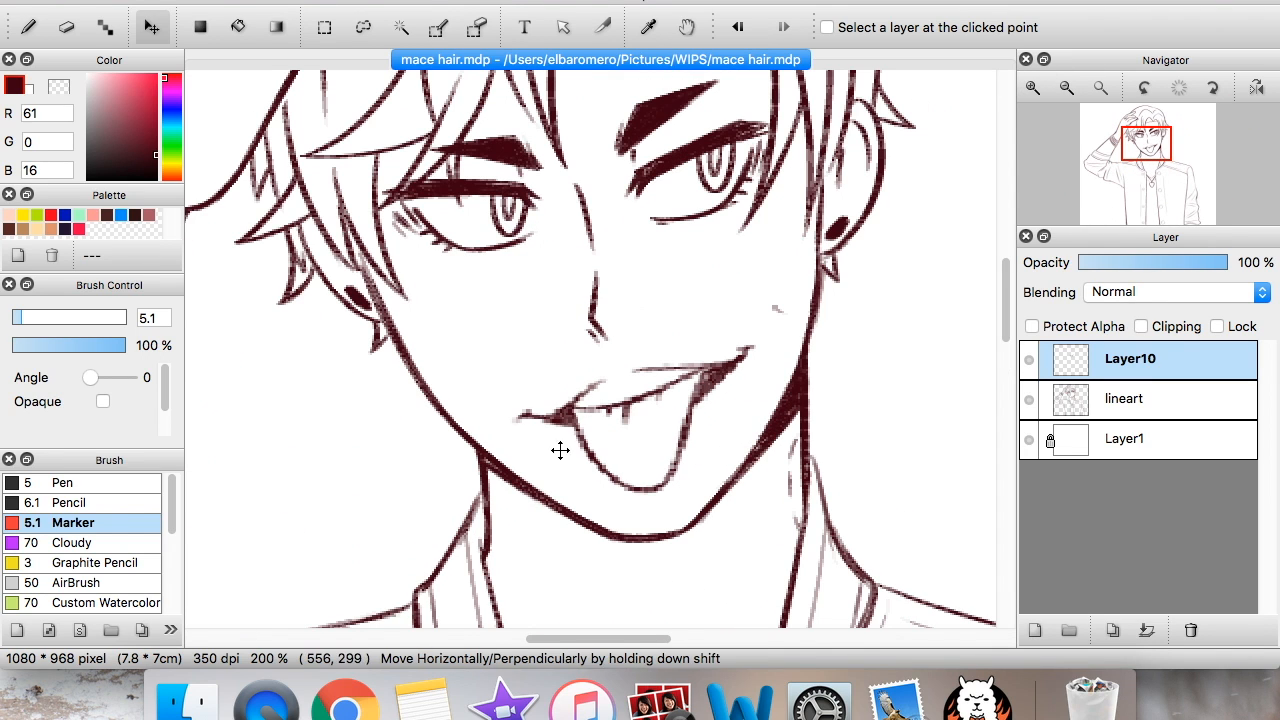
click(1068, 89)
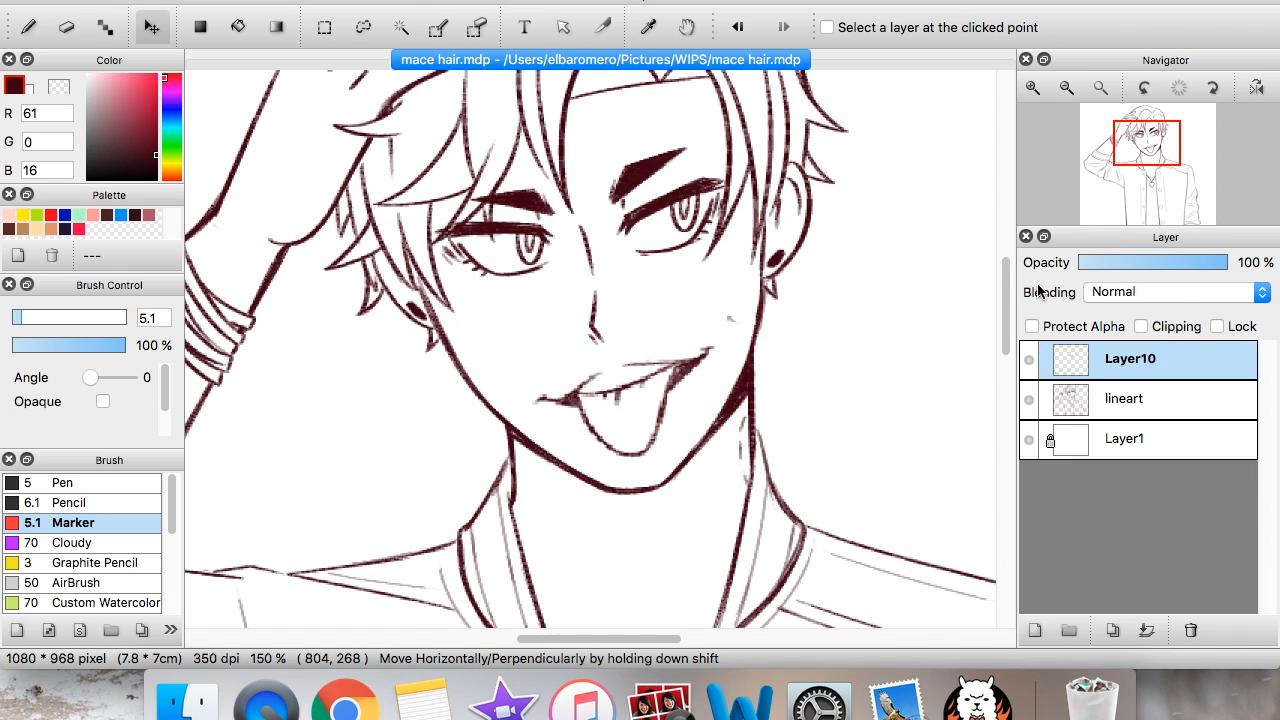
- Enlarge the mouth slightly with Transform, using Bicubic (Sharp) interpolation
key(super+t)
click(665, 630)
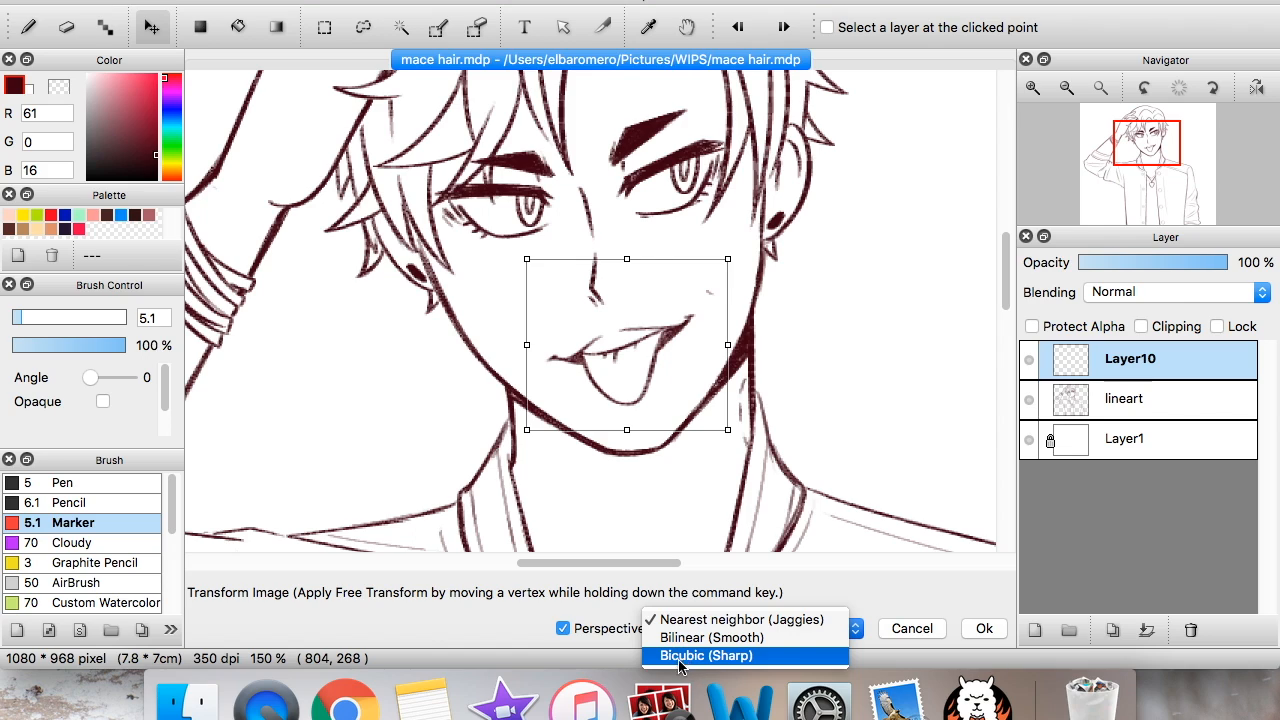
click(725, 657)
drag(730, 432, 742, 441)
click(985, 629)
- Check the mouth layer by toggling its visibility, then lower its opacity to 30% and lock it
click(1031, 87)
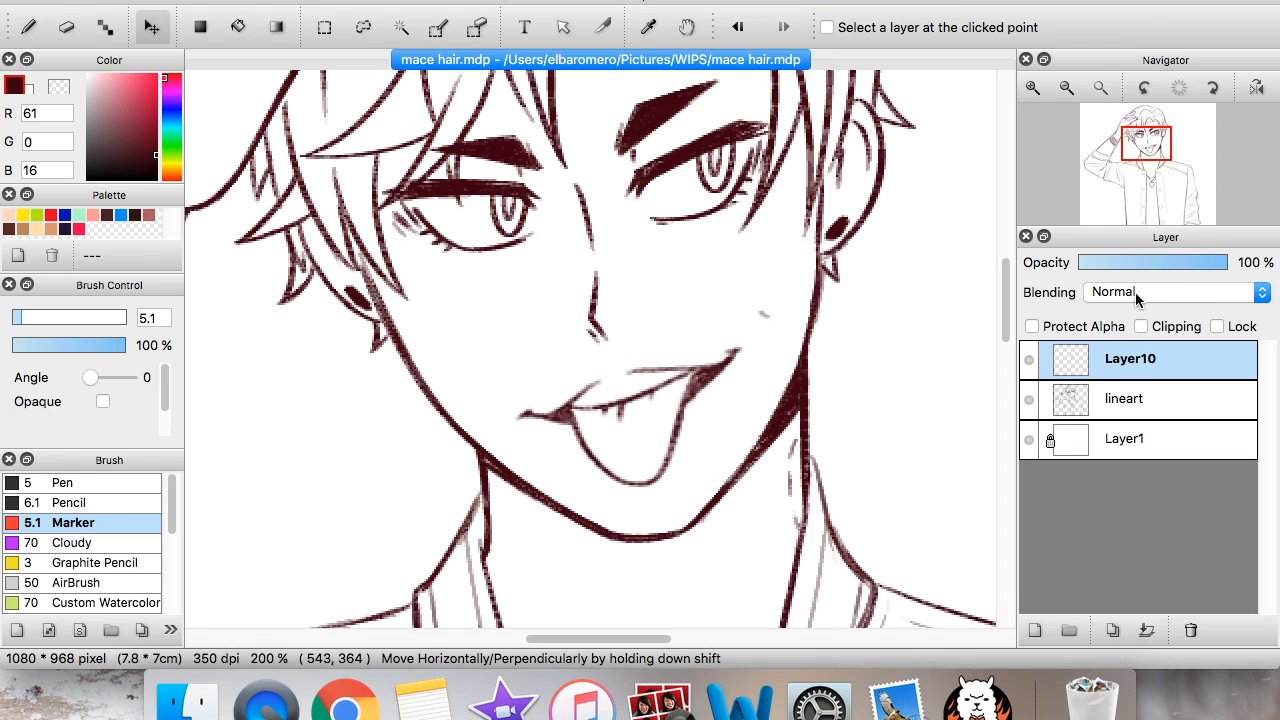
click(1029, 362)
click(1033, 367)
click(1034, 368)
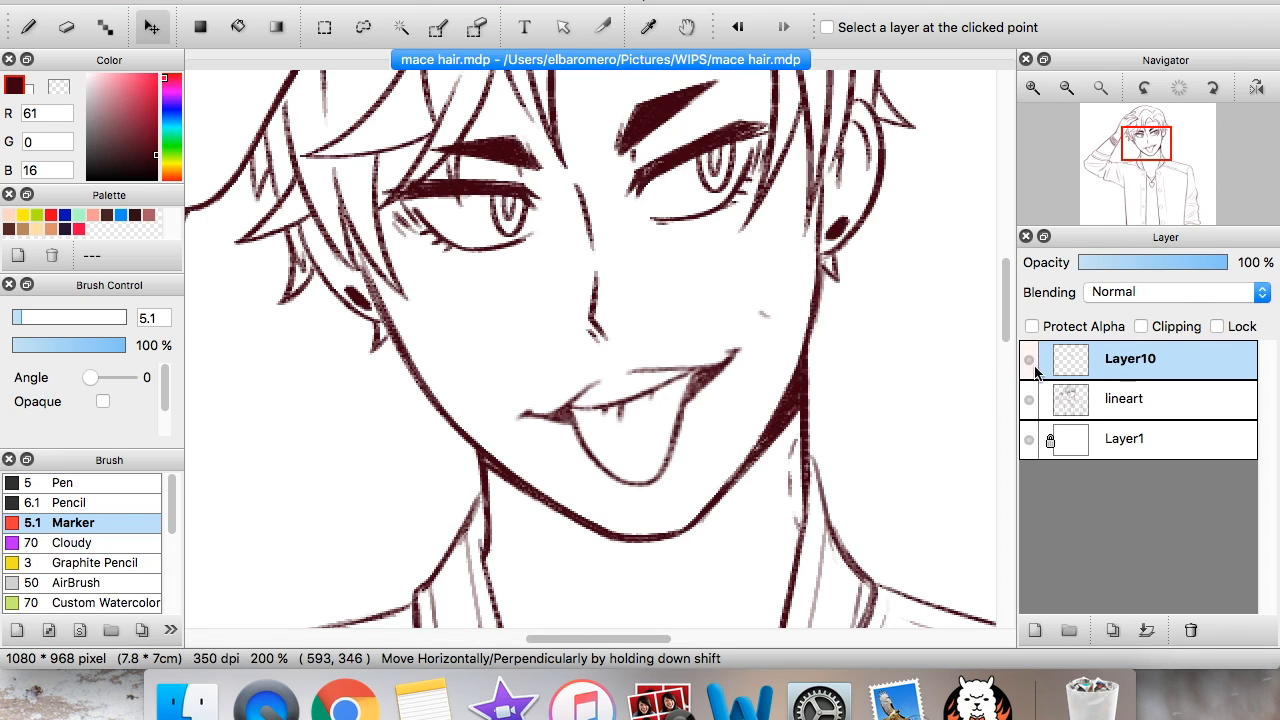
click(1123, 262)
click(1217, 326)
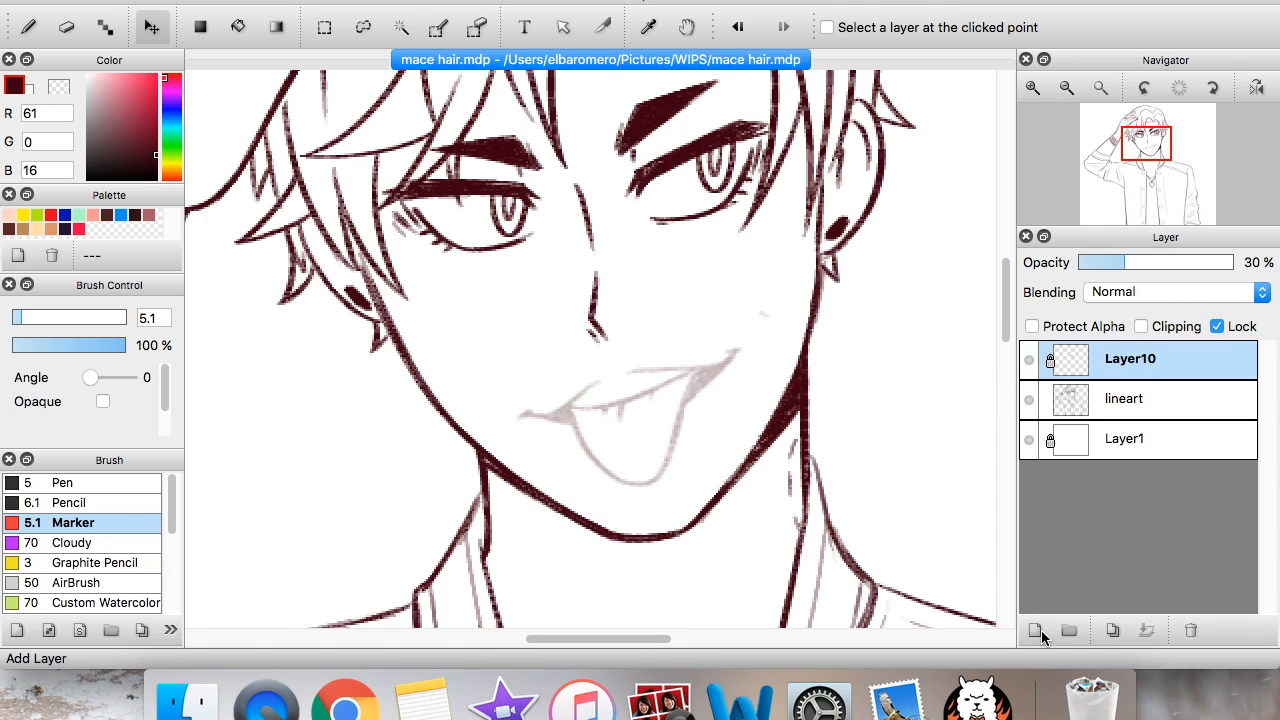
- Add a new layer and trace the lips and tongue outline over the faded mouth with the 5.1 Marker brush
click(1035, 630)
click(1032, 89)
click(1032, 89)
click(29, 28)
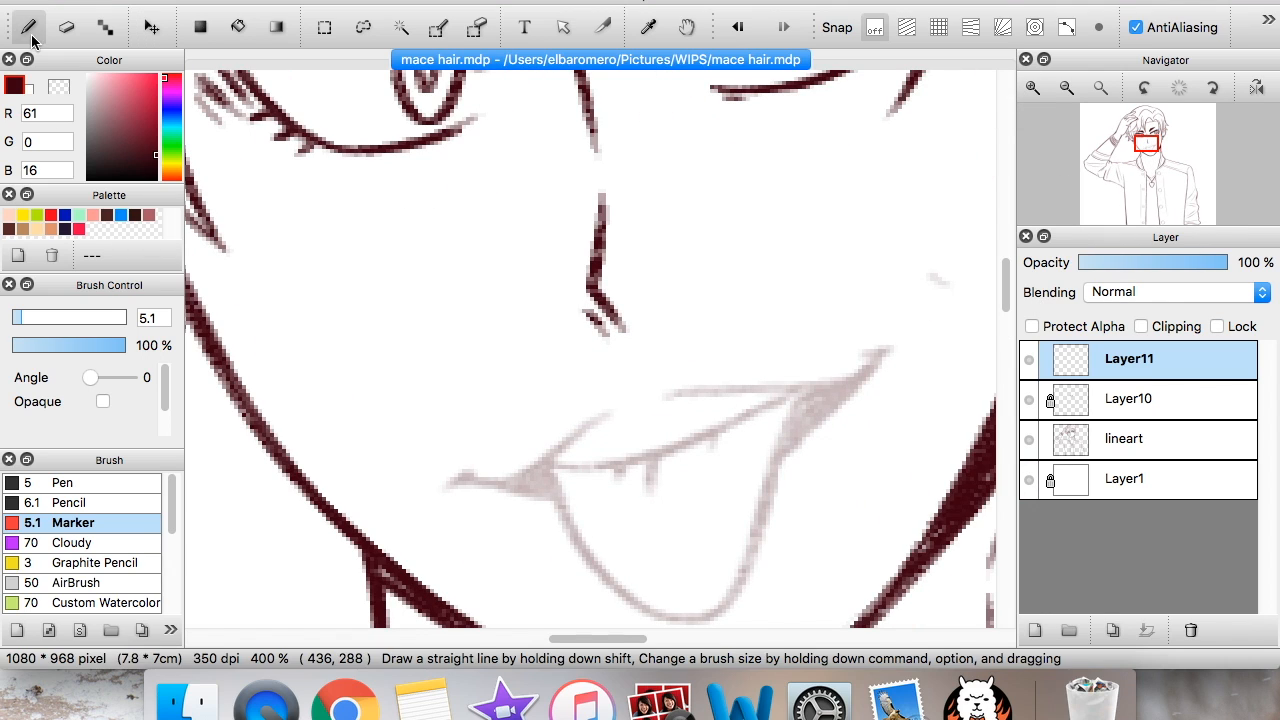
mouse_move(598, 419)
mouse_down()
mouse_move(557, 449)
mouse_move(455, 482)
mouse_up()
mouse_move(674, 394)
mouse_down()
mouse_move(801, 389)
mouse_move(845, 381)
mouse_up()
drag(758, 389, 880, 360)
mouse_move(878, 361)
mouse_down()
mouse_move(850, 396)
mouse_move(786, 439)
mouse_up()
drag(800, 392, 752, 558)
drag(552, 468, 640, 610)
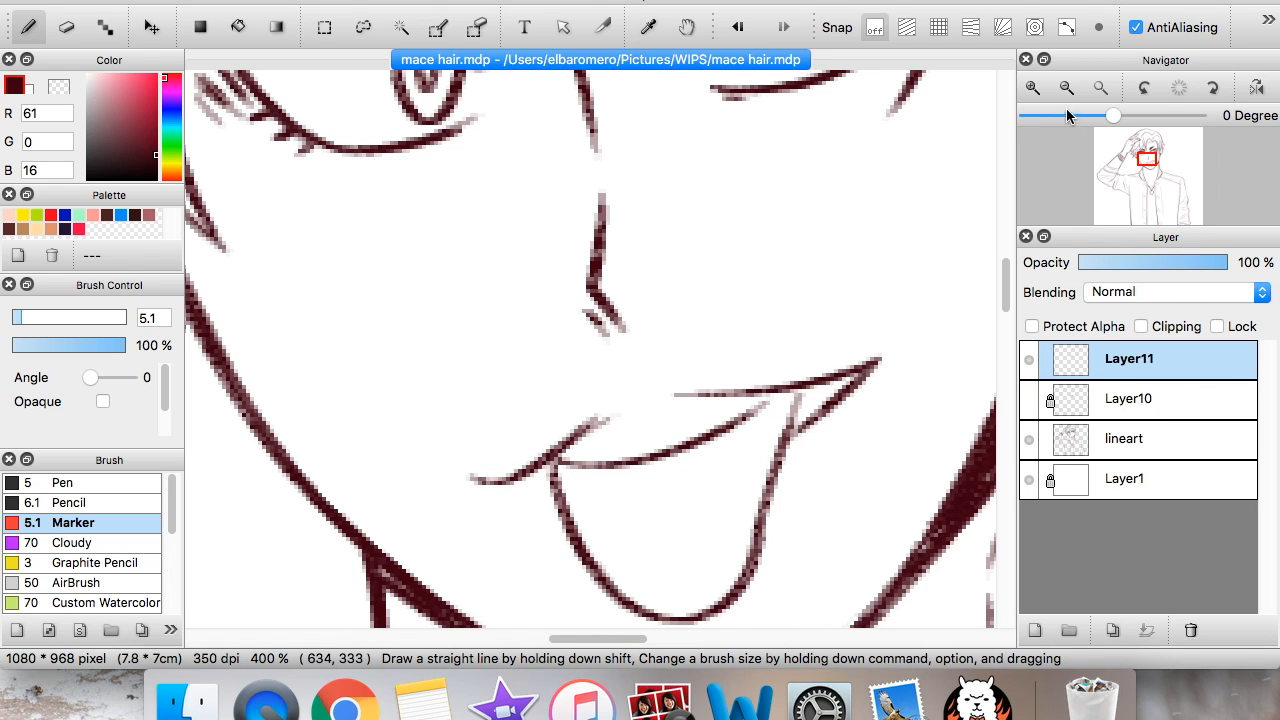
- Undo the traced mouth outline, its extra layer, and the opacity and lock changes on the mouth layer
click(1067, 88)
click(1067, 88)
click(1067, 88)
click(1067, 88)
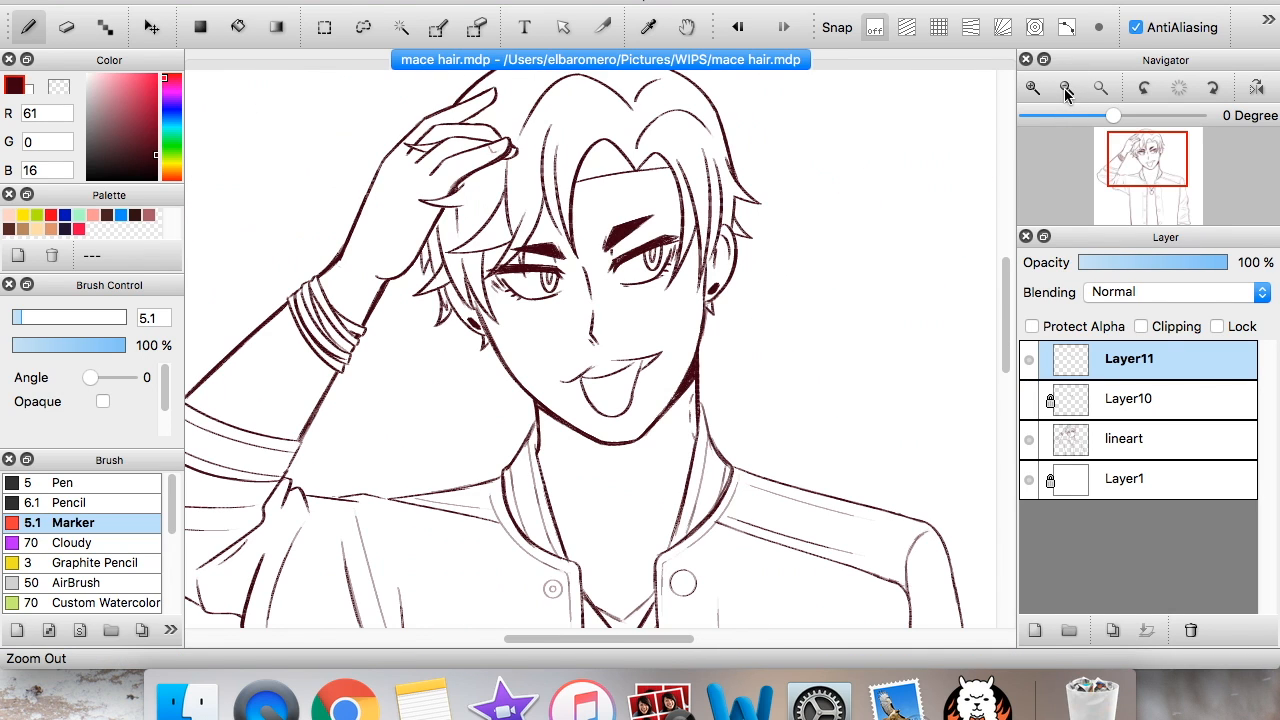
click(1190, 630)
click(1029, 360)
key(super+z)
key(super+z)
key(super+z)
key(super+z)
key(super+z)
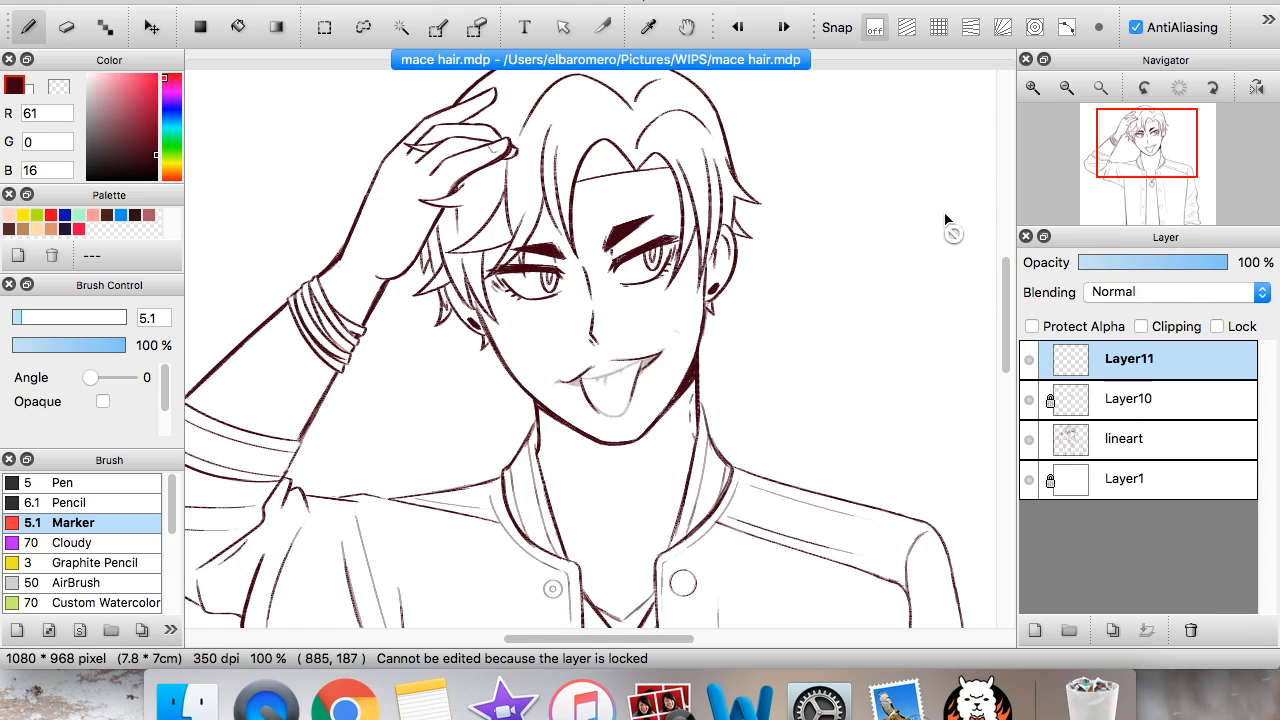
key(super+z)
key(super+z)
key(super+z)
key(super+z)
key(super+z)
- Try narrowing the mouth slightly and stretching it much taller with Transform, then discard the changes
key(super+t)
click(1034, 88)
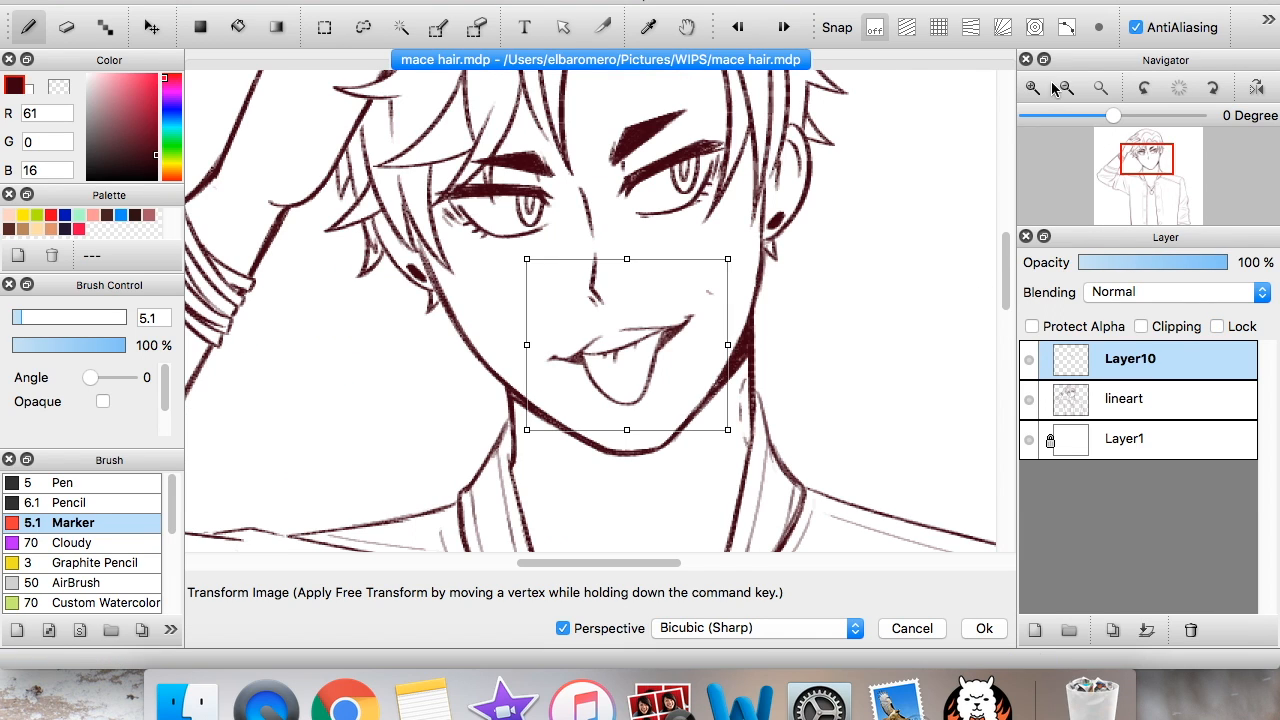
click(1034, 88)
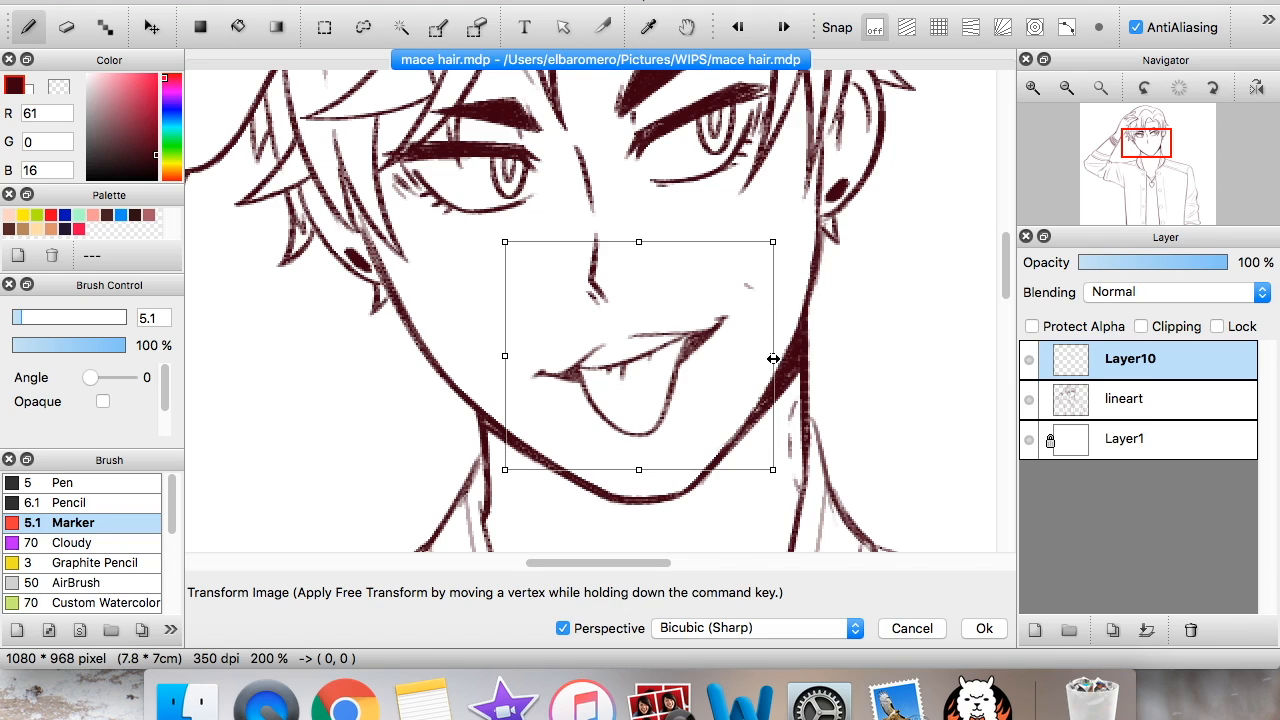
mouse_move(775, 356)
mouse_down()
mouse_move(711, 357)
mouse_move(851, 369)
mouse_move(770, 368)
mouse_up()
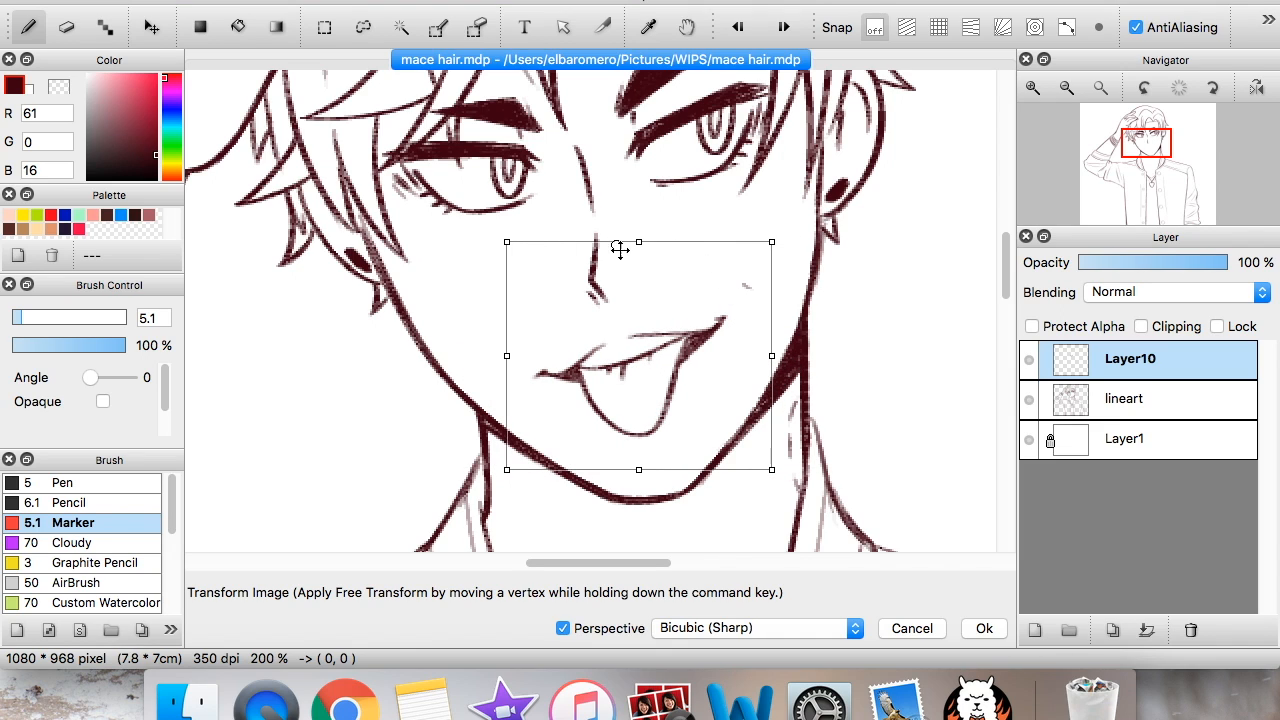
drag(638, 241, 633, 142)
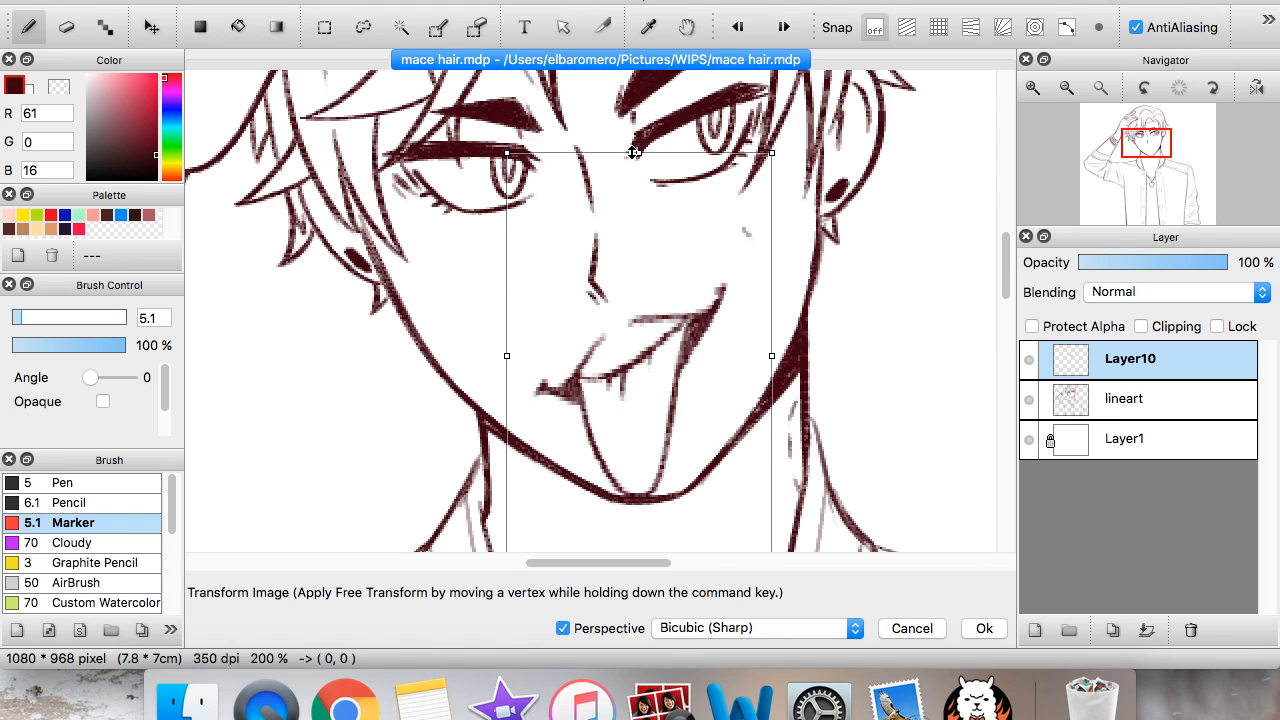
click(929, 629)
- Inspect the mouth under Transform at different magnifications and try enlarging it proportionally from a lower corner
key(super+t)
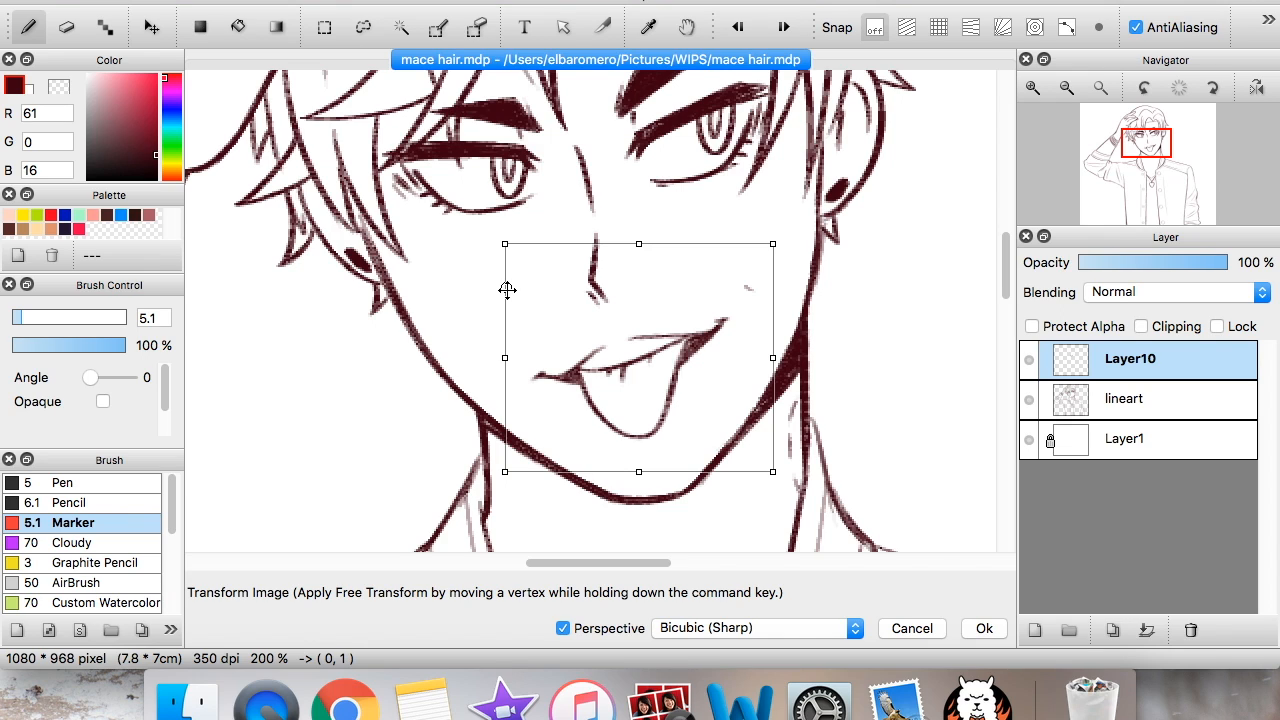
click(1033, 87)
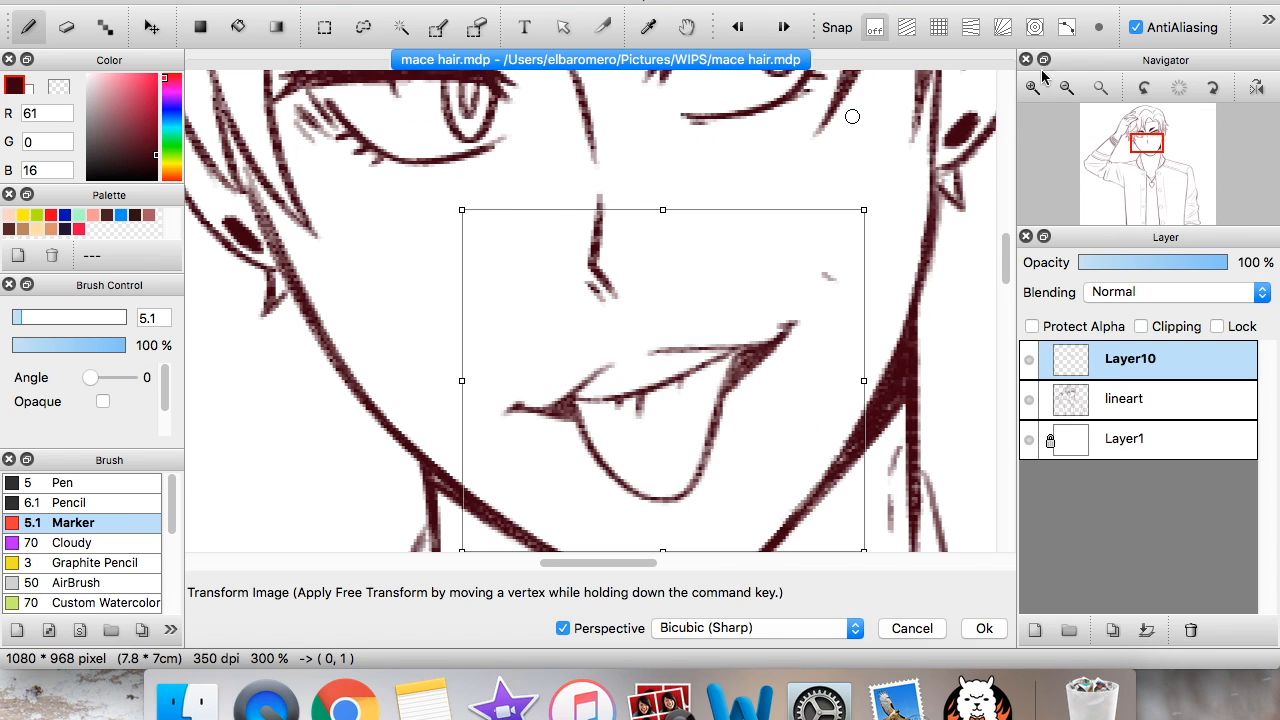
click(1067, 87)
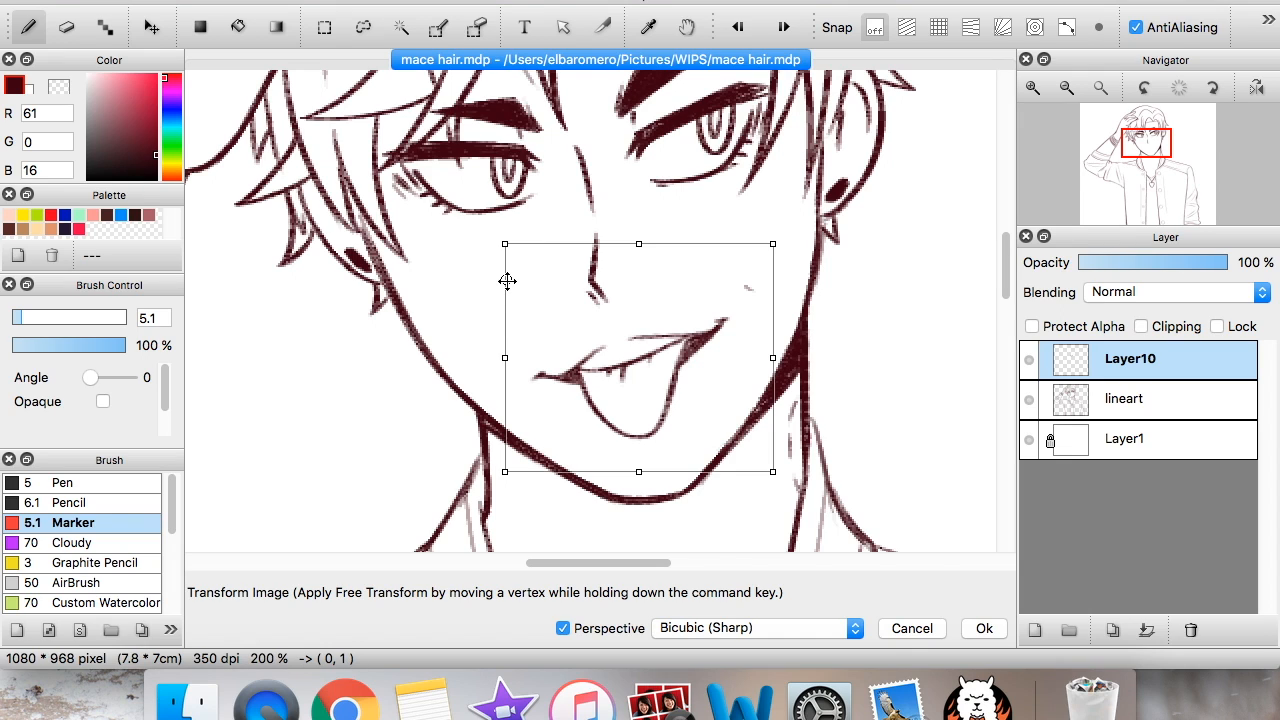
click(505, 281)
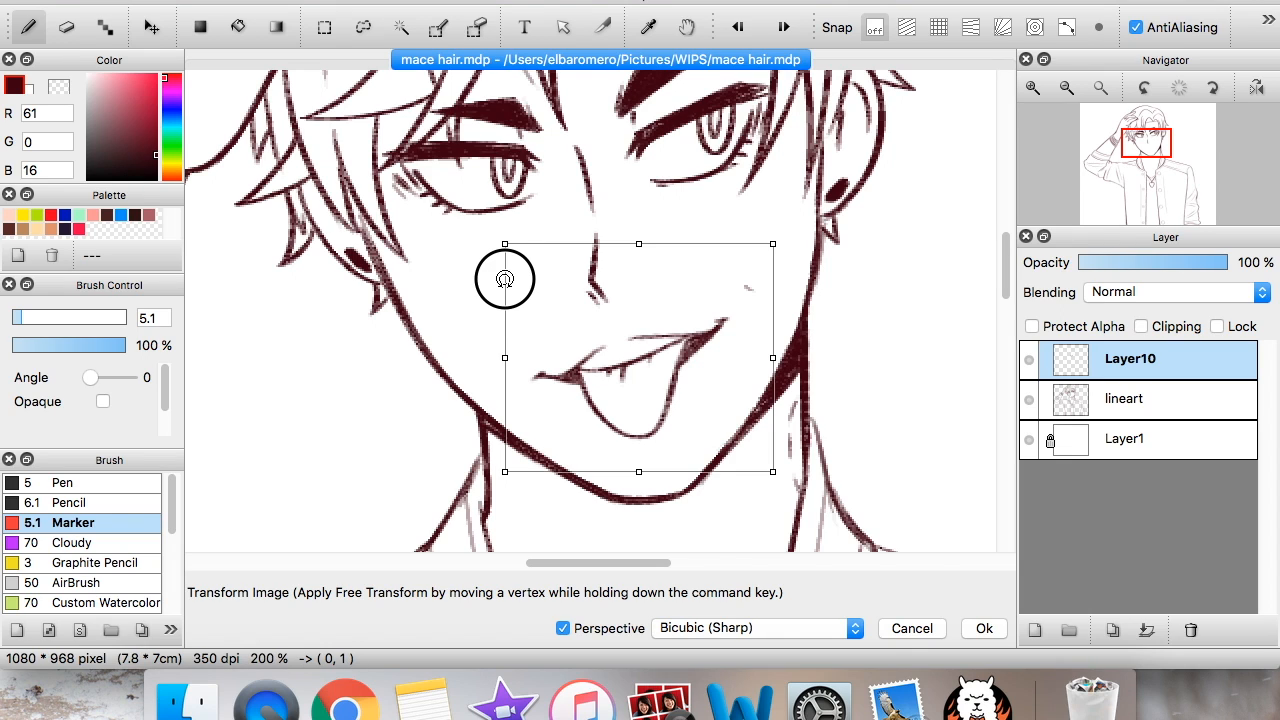
mouse_move(505, 281)
mouse_down()
mouse_move(543, 289)
mouse_move(491, 254)
mouse_move(526, 283)
mouse_move(503, 280)
mouse_up()
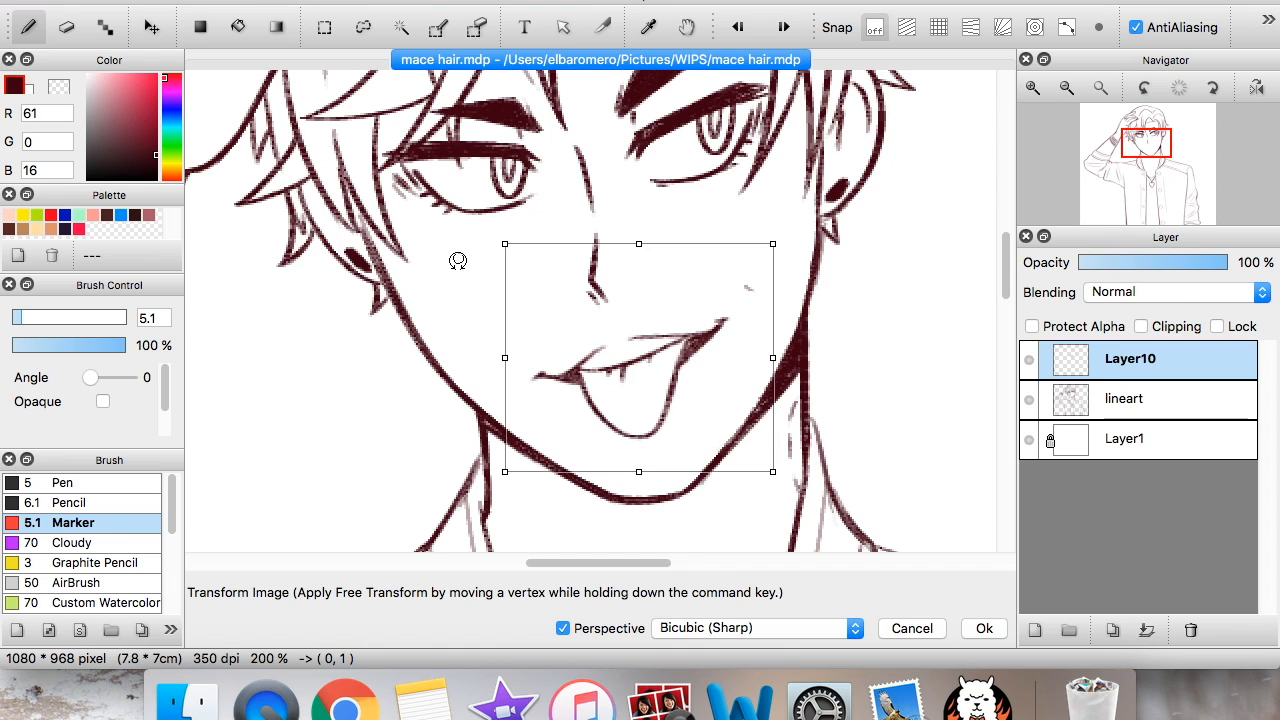
drag(466, 262, 504, 299)
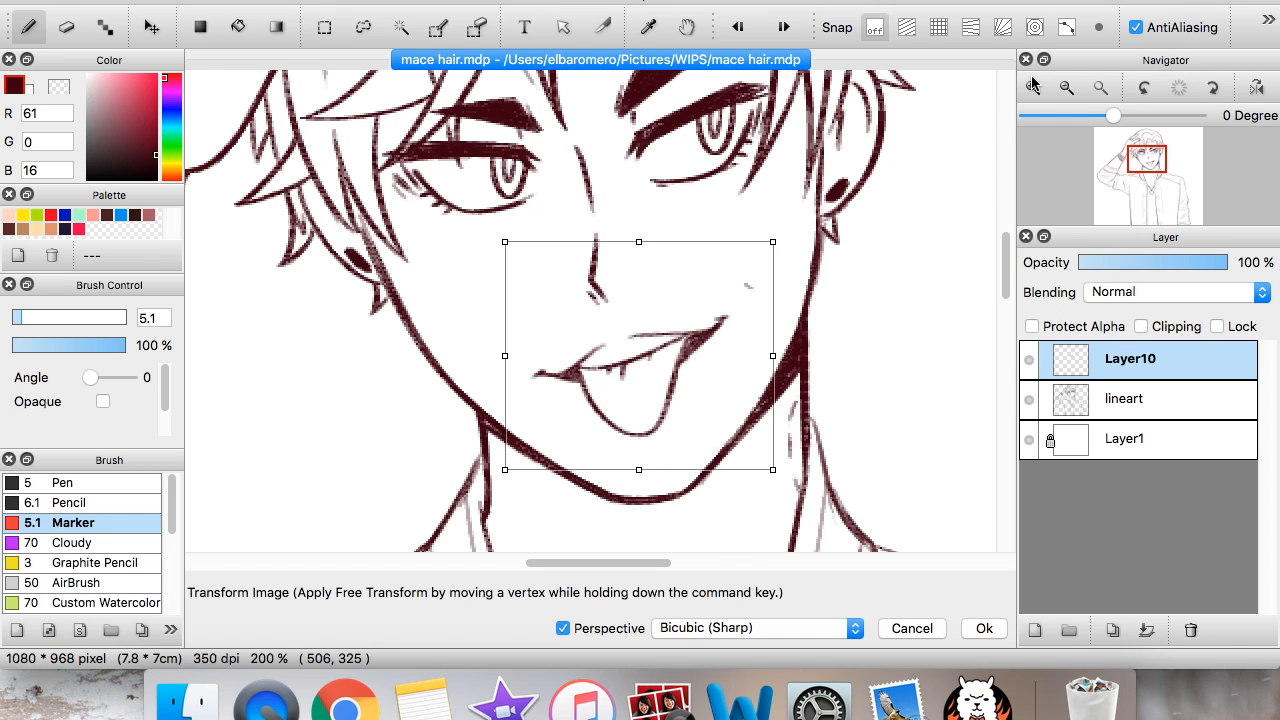
drag(504, 470, 489, 485)
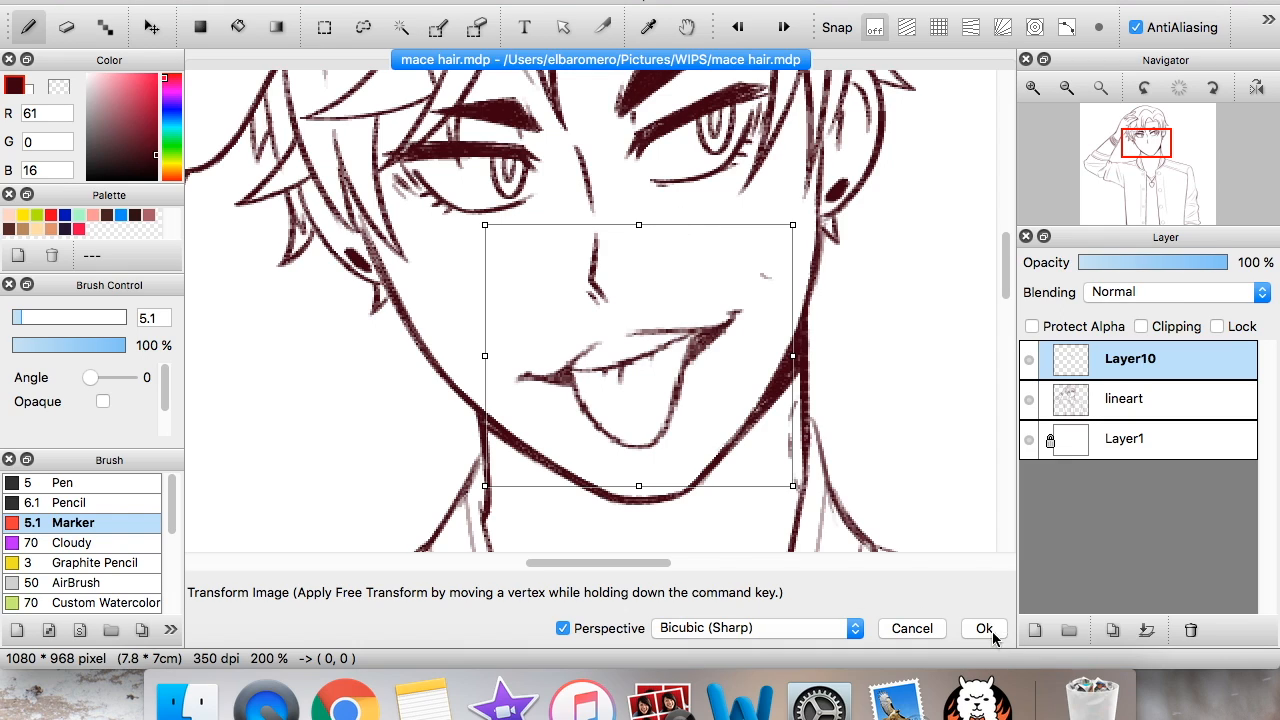
- Choose the lasso selection tool, enlarge the mouth proportionally with Bicubic (Sharp) Transform, apply it, and undo the enlargement
click(366, 31)
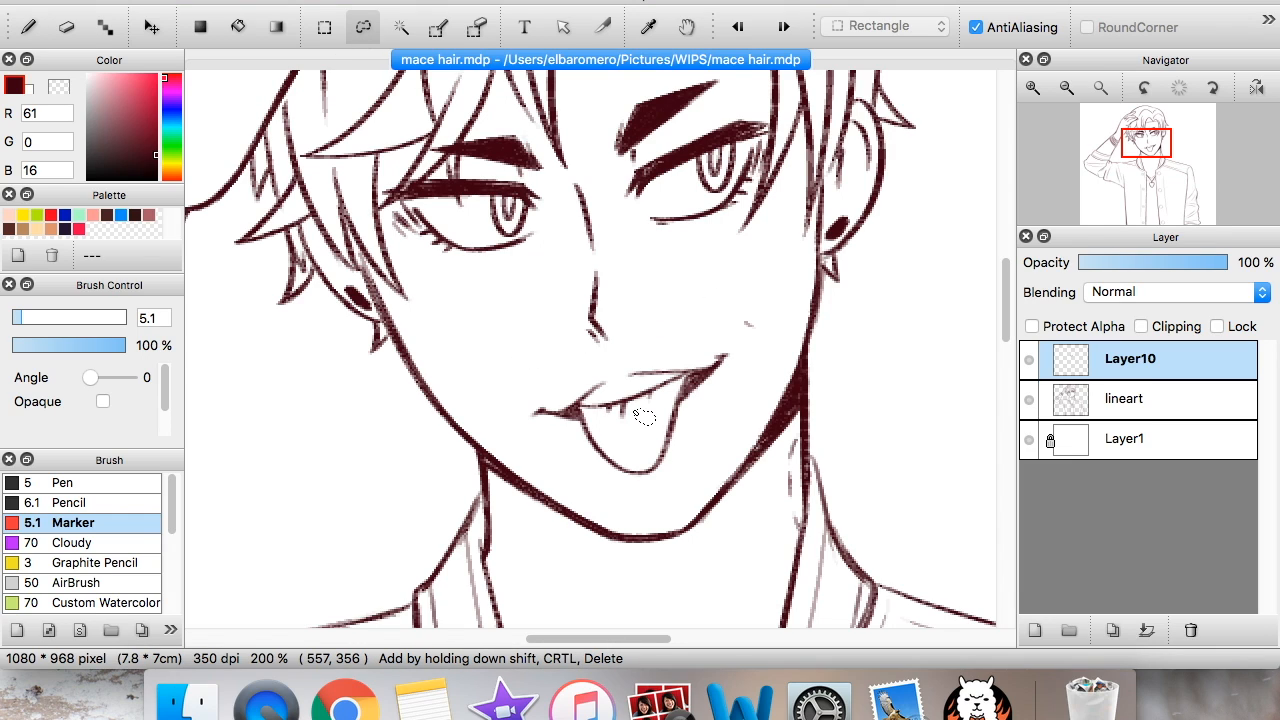
key(super+t)
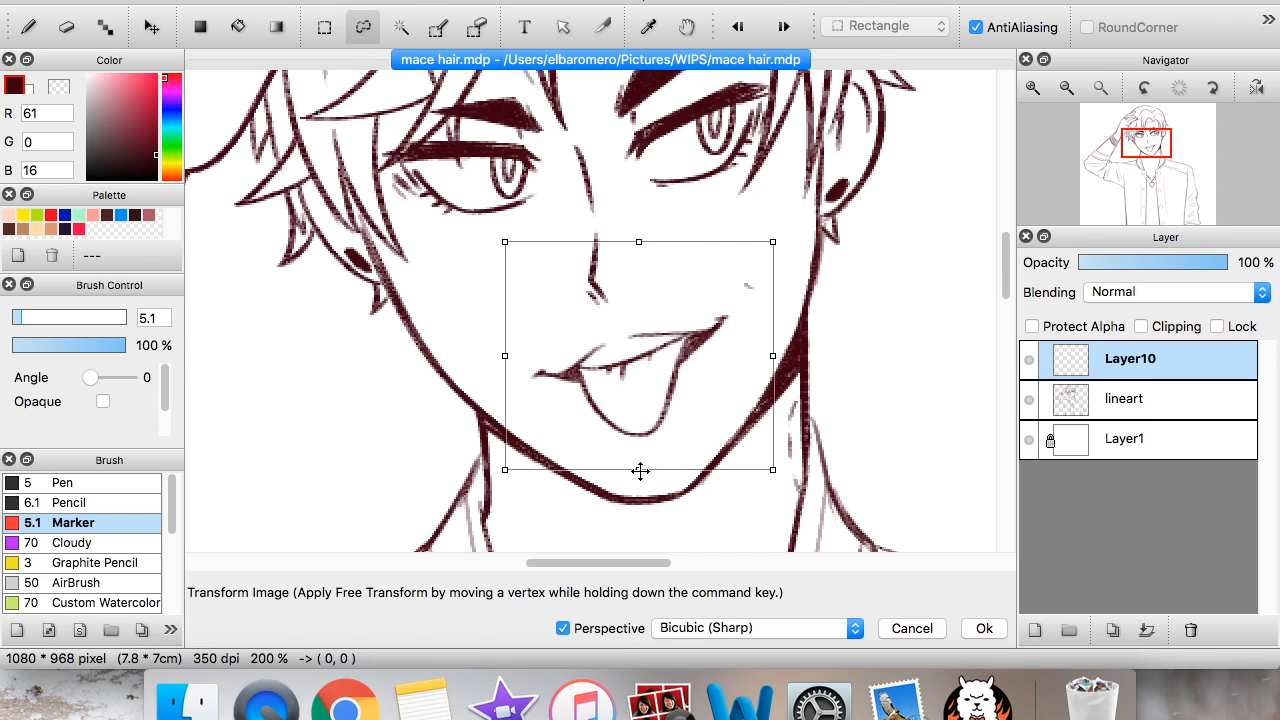
drag(505, 472, 485, 487)
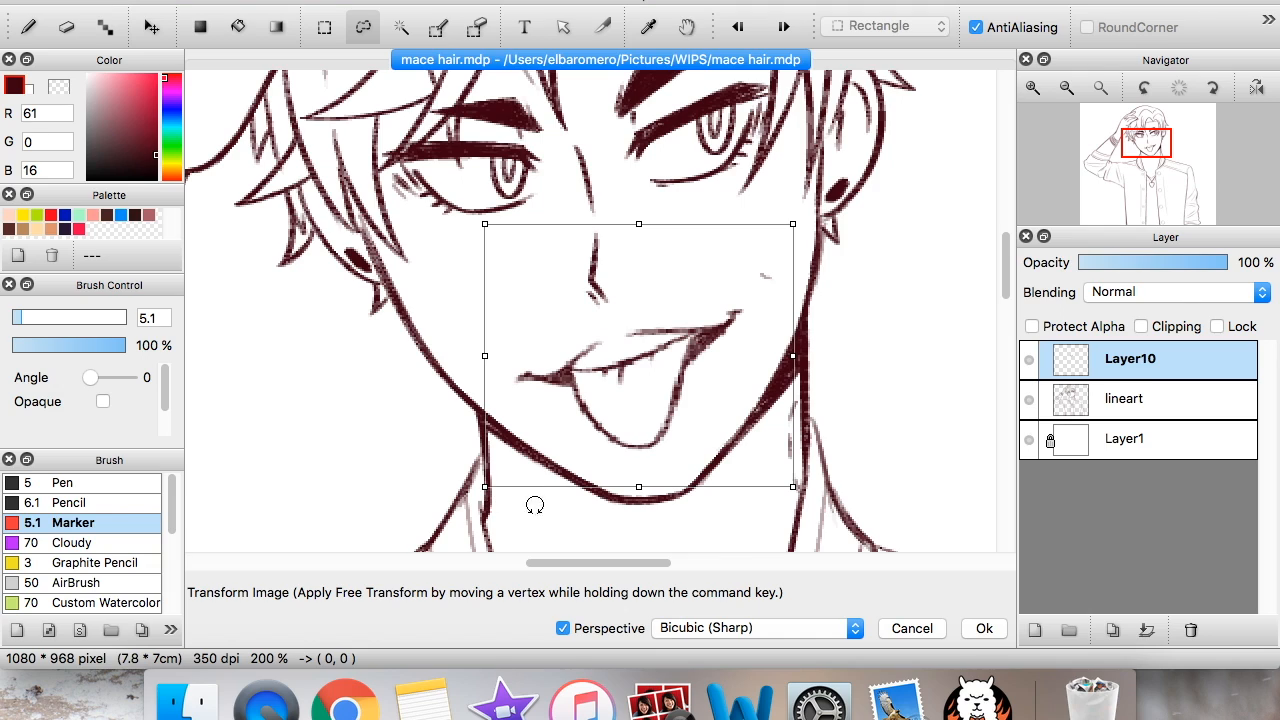
click(984, 628)
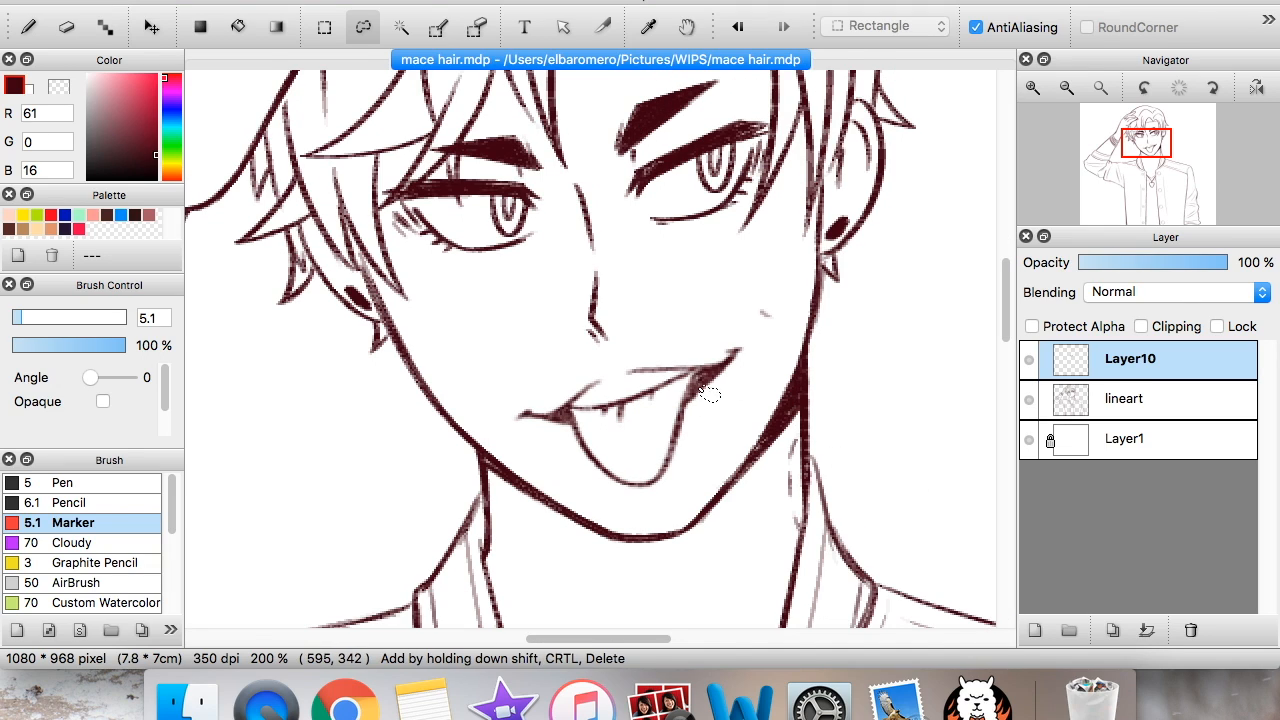
key(super+z)
- Enlarge the mouth slightly from its upper corner with Transform and apply the result
key(super+t)
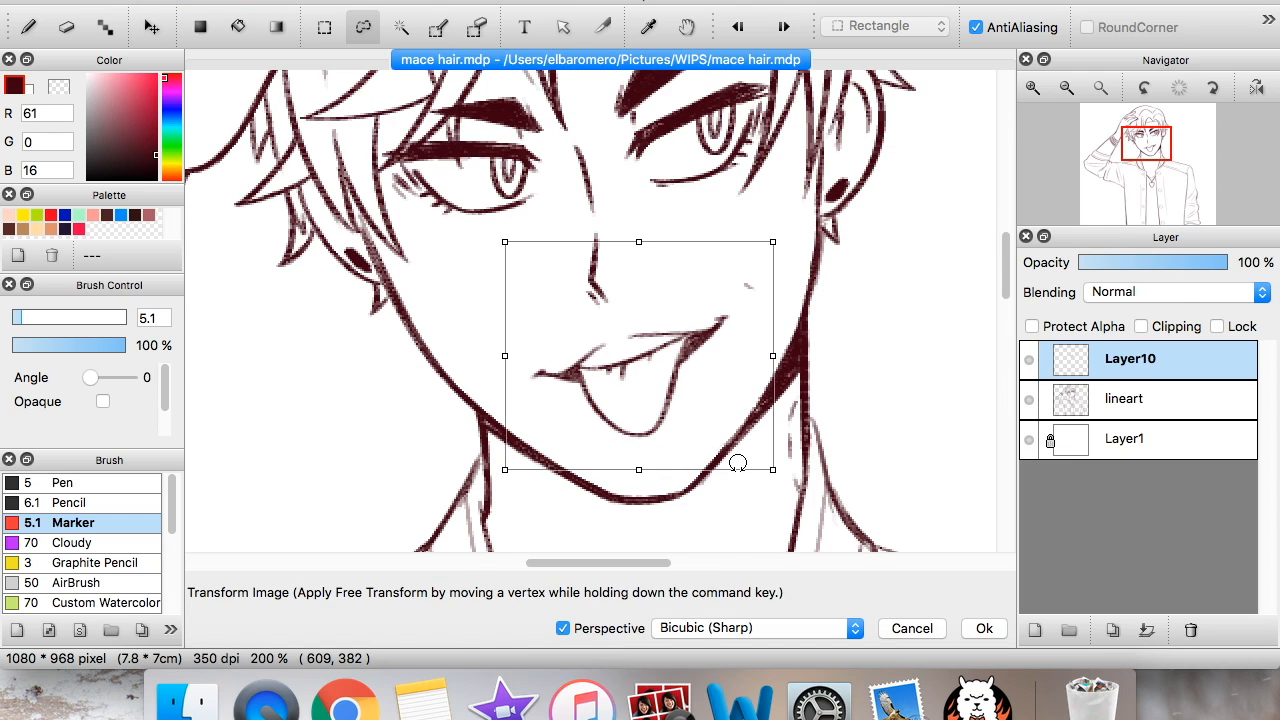
mouse_move(775, 242)
mouse_down()
mouse_move(800, 234)
mouse_move(790, 227)
mouse_up()
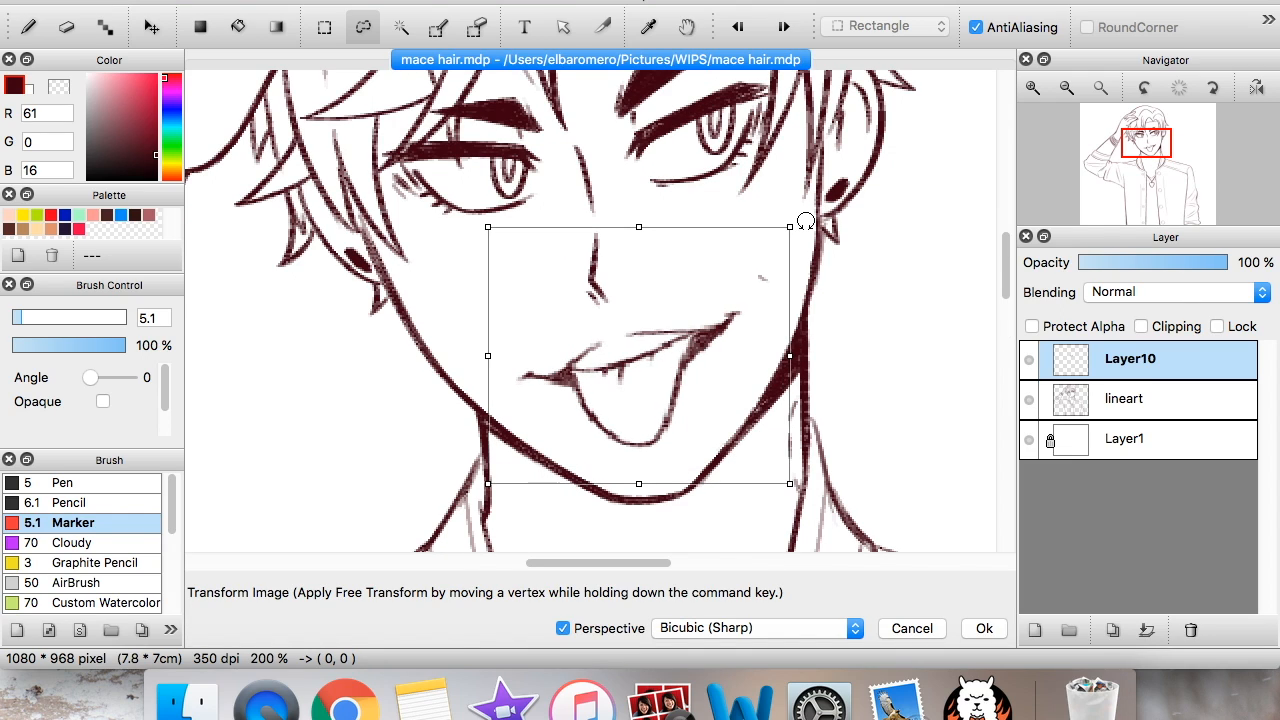
key(Return)
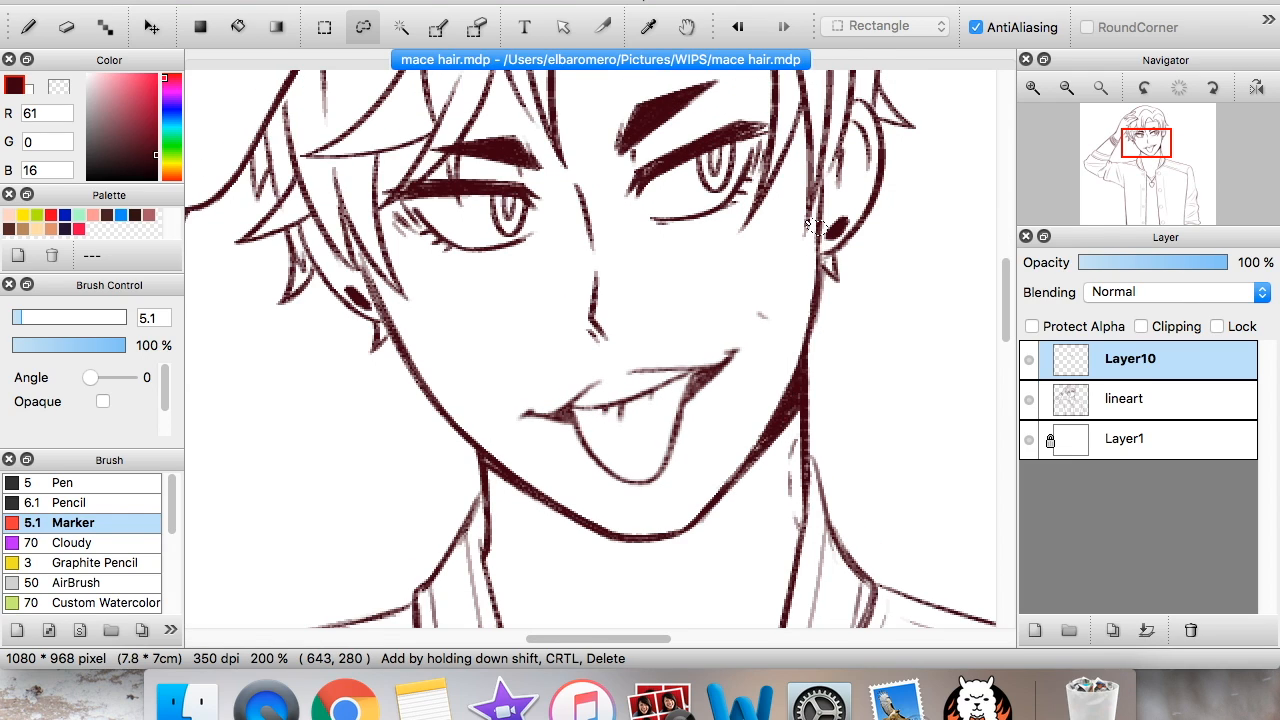
- Discard the current transform and try slightly enlarging the lassoed area around the mouth from a corner
key(super+t)
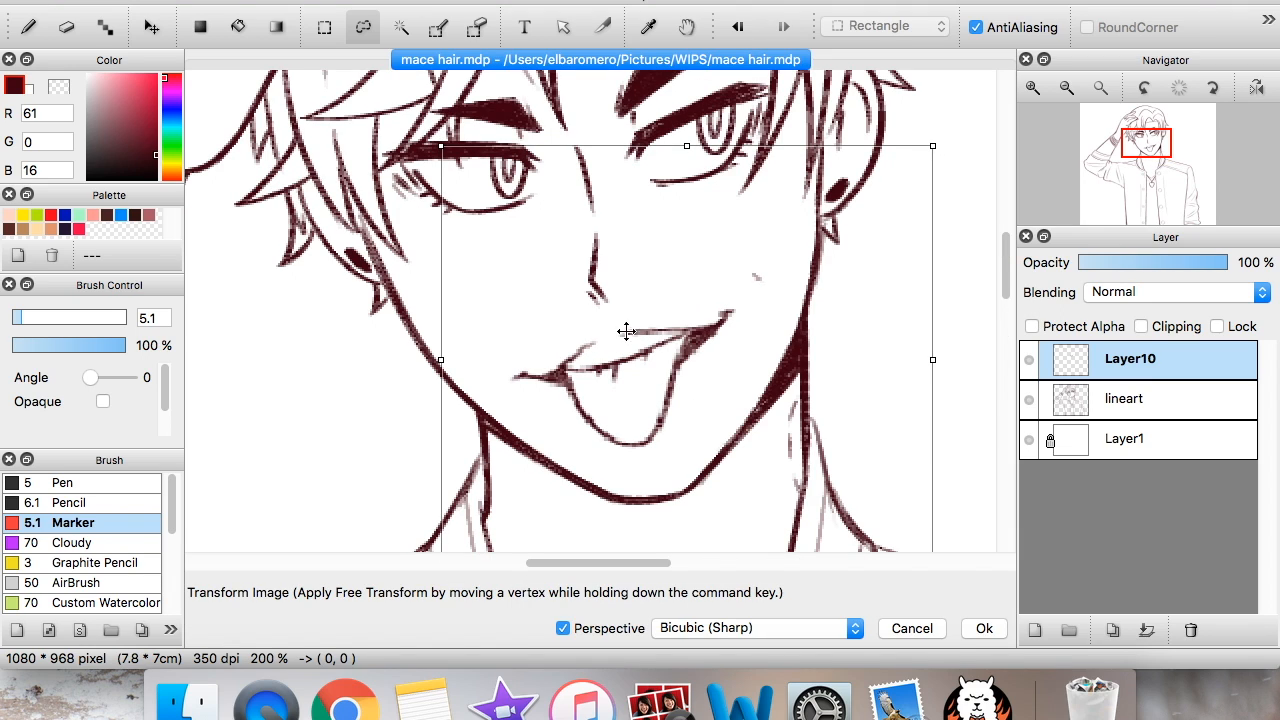
click(903, 628)
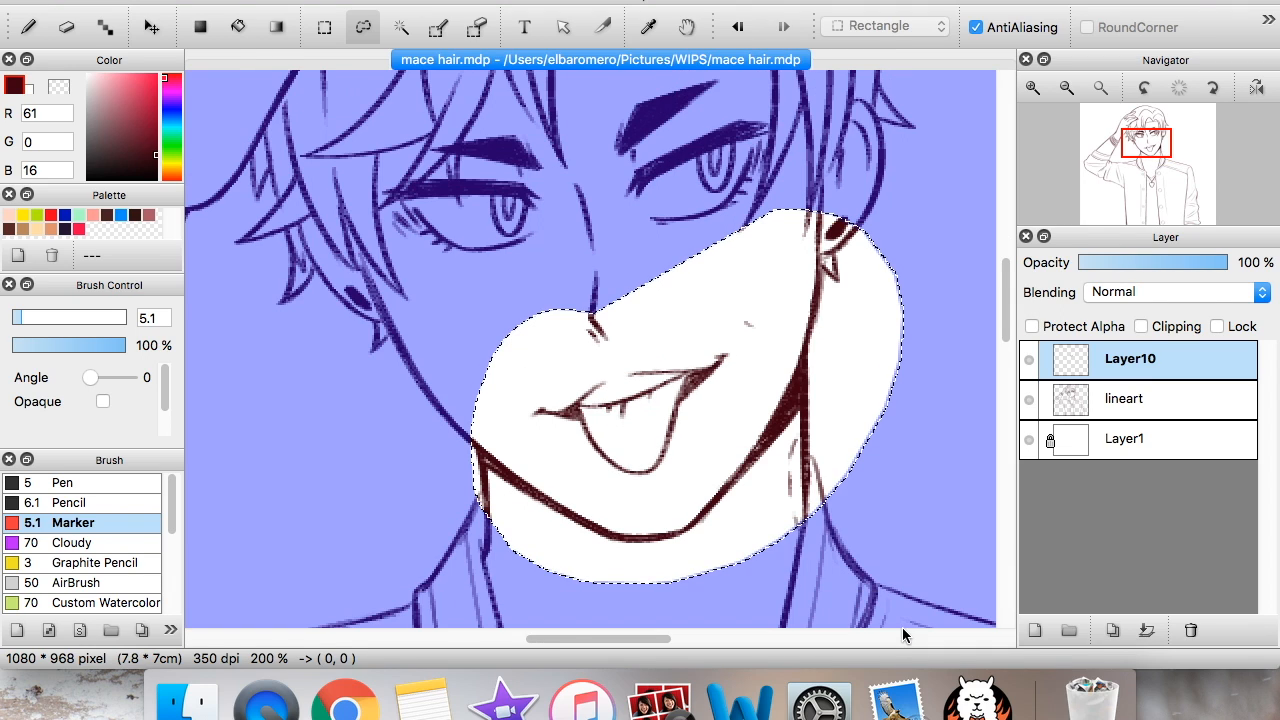
key(super+t)
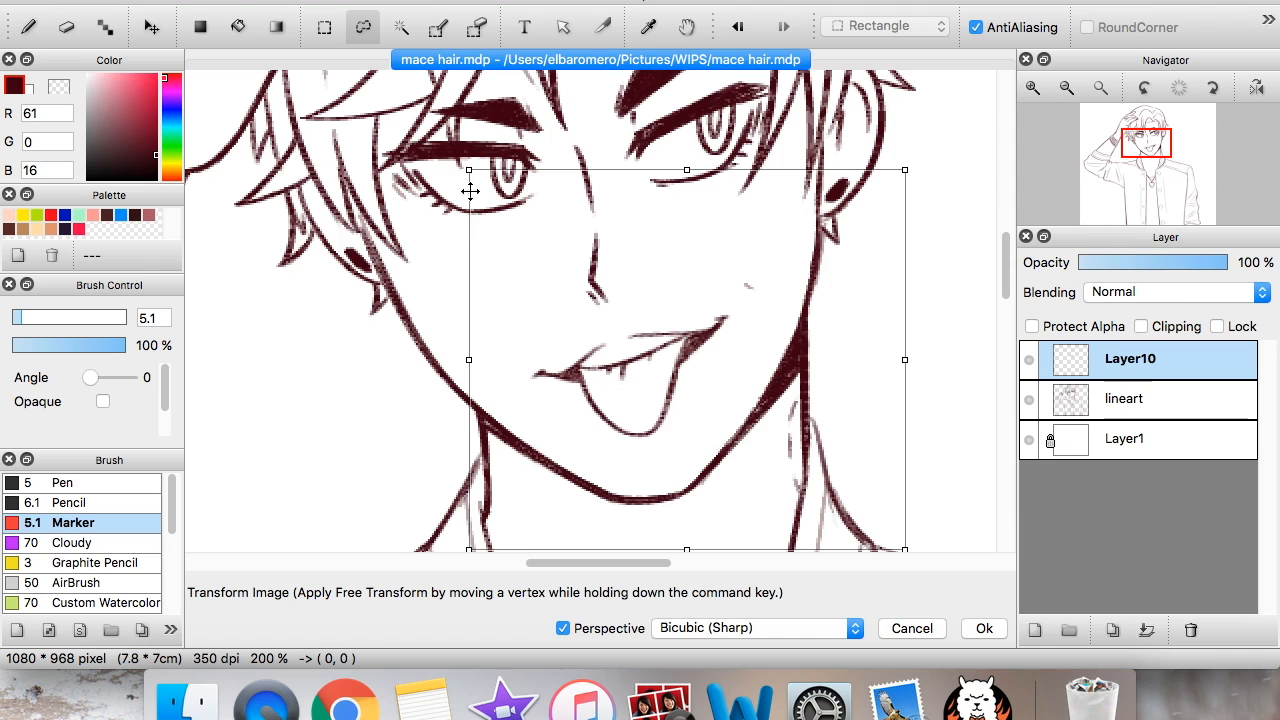
drag(470, 165, 451, 154)
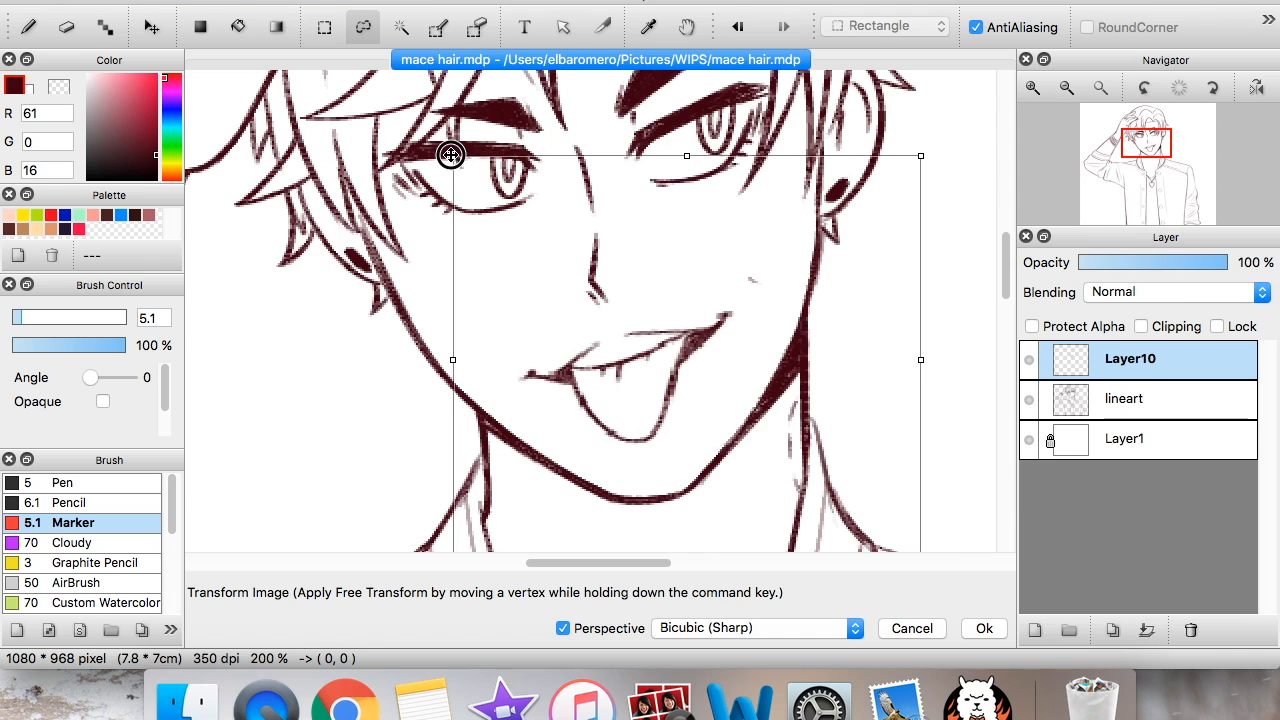
- Try enlarging the mouth slightly with Transform, then shrink it back a little
click(238, 28)
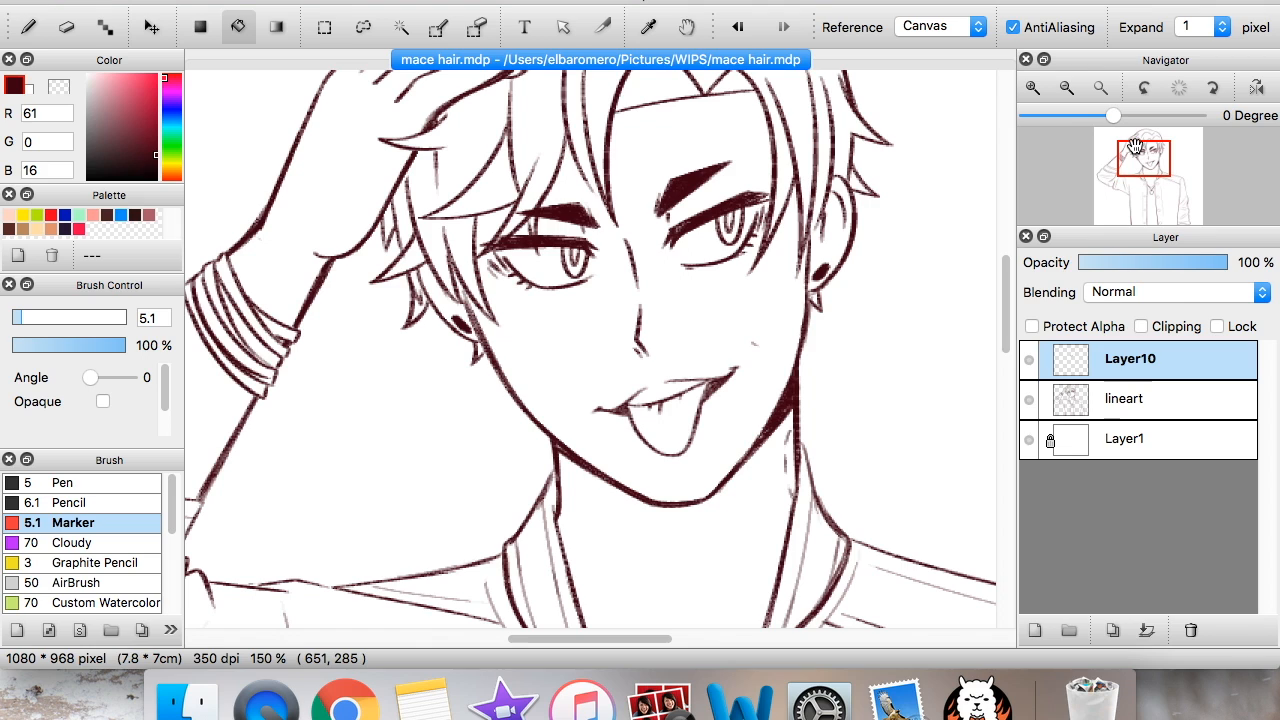
drag(1135, 147, 1141, 147)
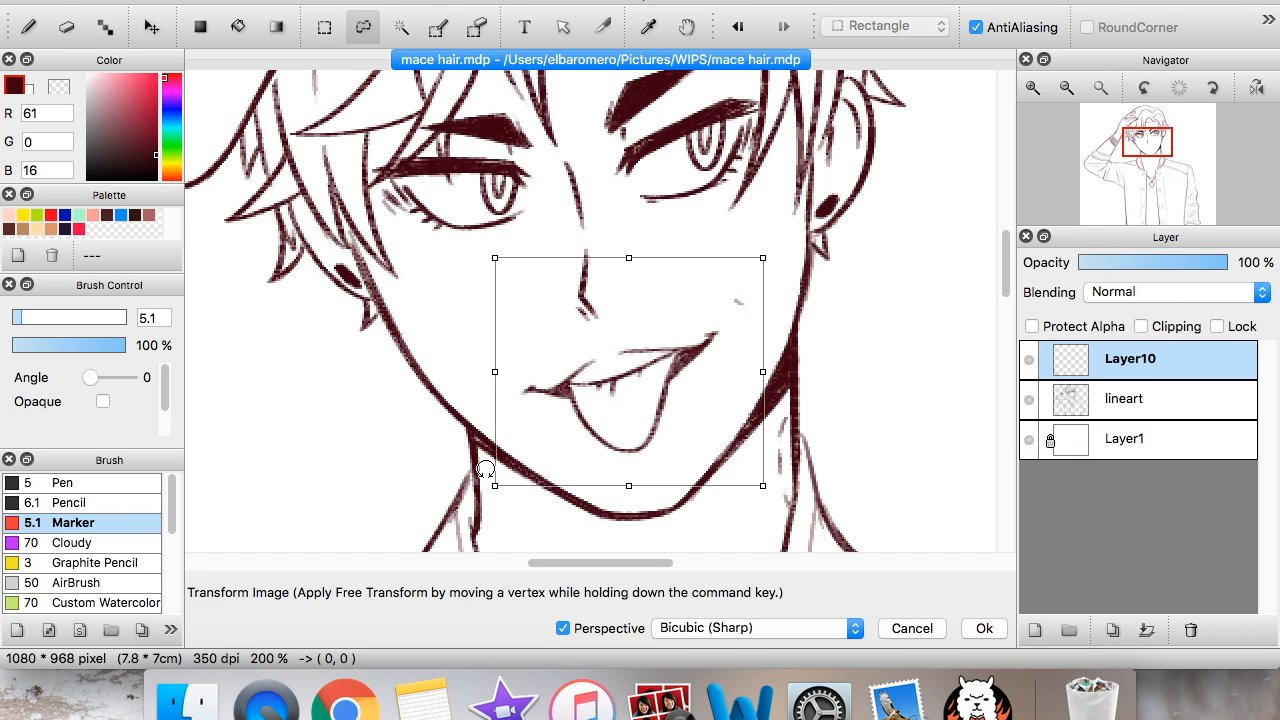
mouse_move(763, 258)
mouse_down()
mouse_move(780, 246)
mouse_move(756, 264)
mouse_move(770, 251)
mouse_up()
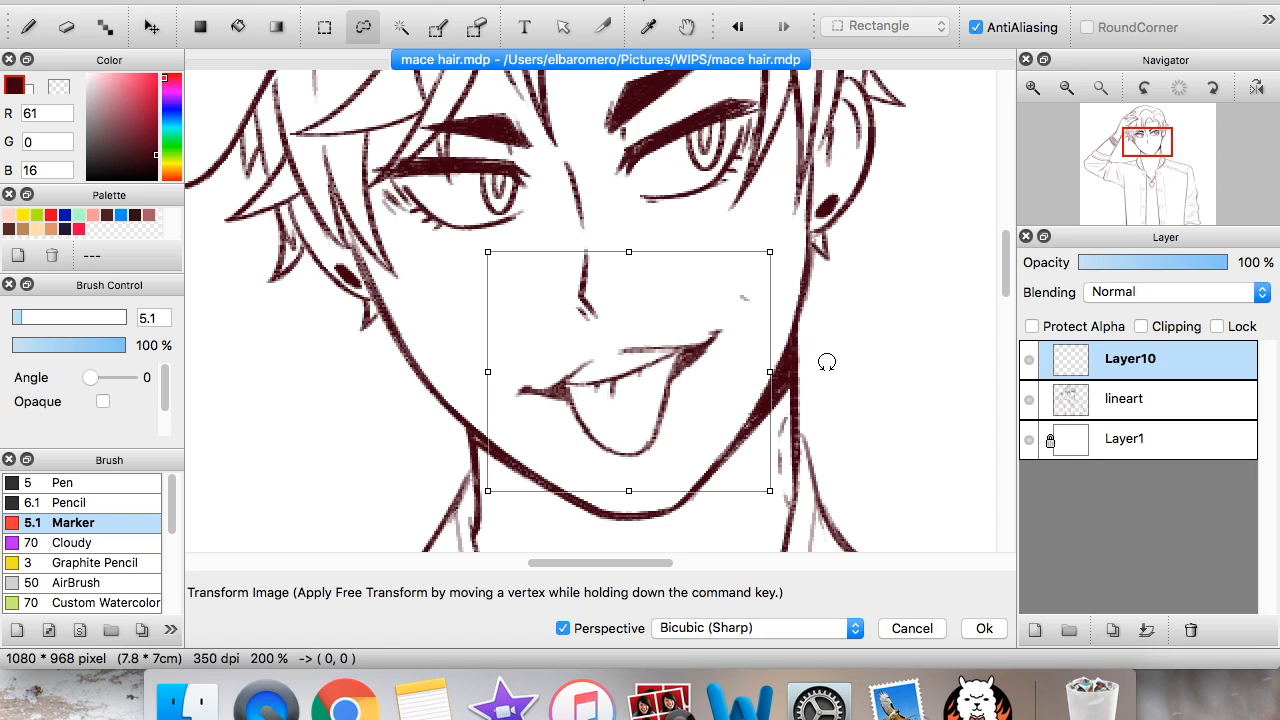
mouse_move(767, 371)
mouse_down()
mouse_move(734, 366)
mouse_move(765, 371)
mouse_up()
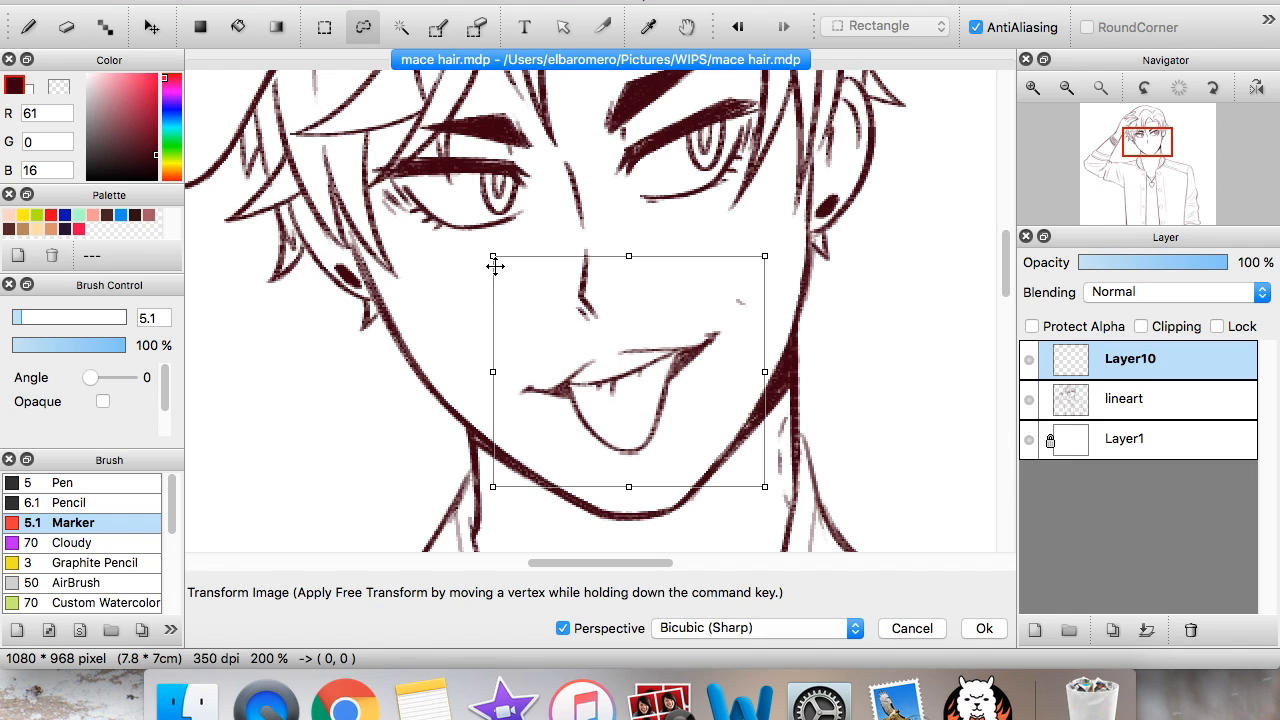
- Distort the mouth in perspective by pulling its left corners together and spreading its right corners apart, and apply it
drag(493, 257, 526, 349)
drag(492, 486, 514, 420)
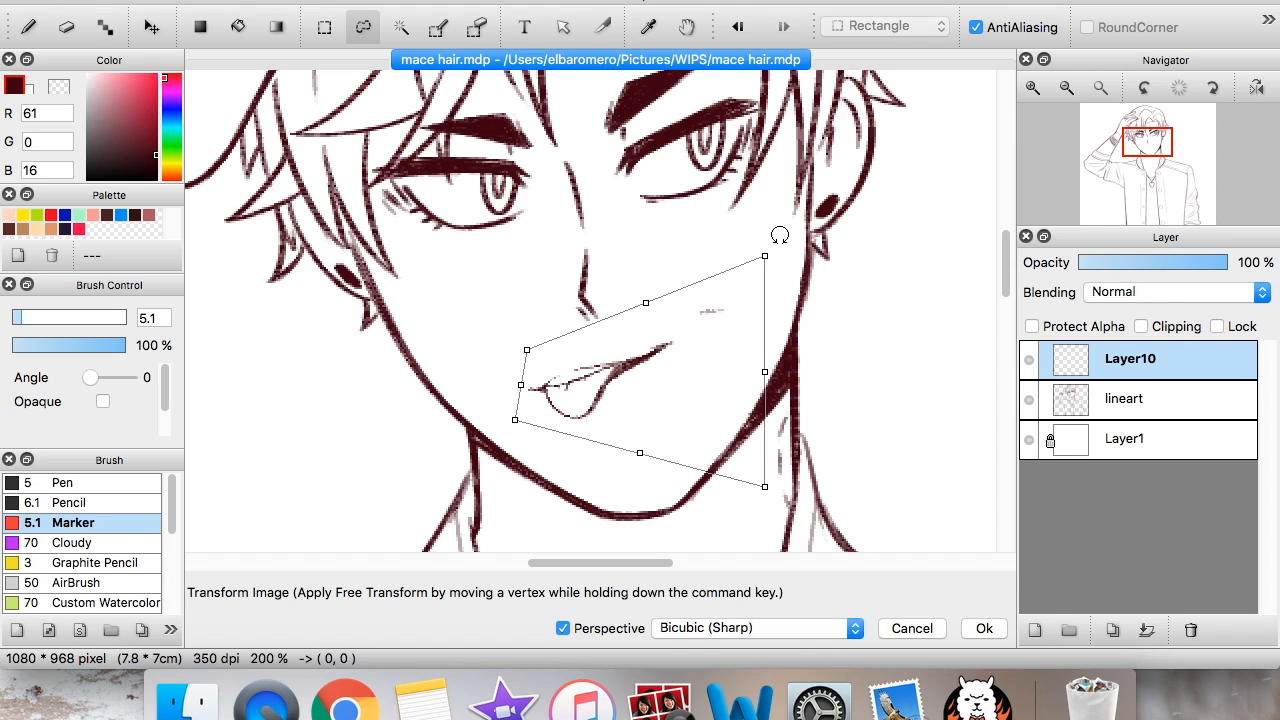
mouse_move(764, 256)
mouse_down()
mouse_move(823, 143)
mouse_move(827, 177)
mouse_up()
drag(770, 489, 823, 549)
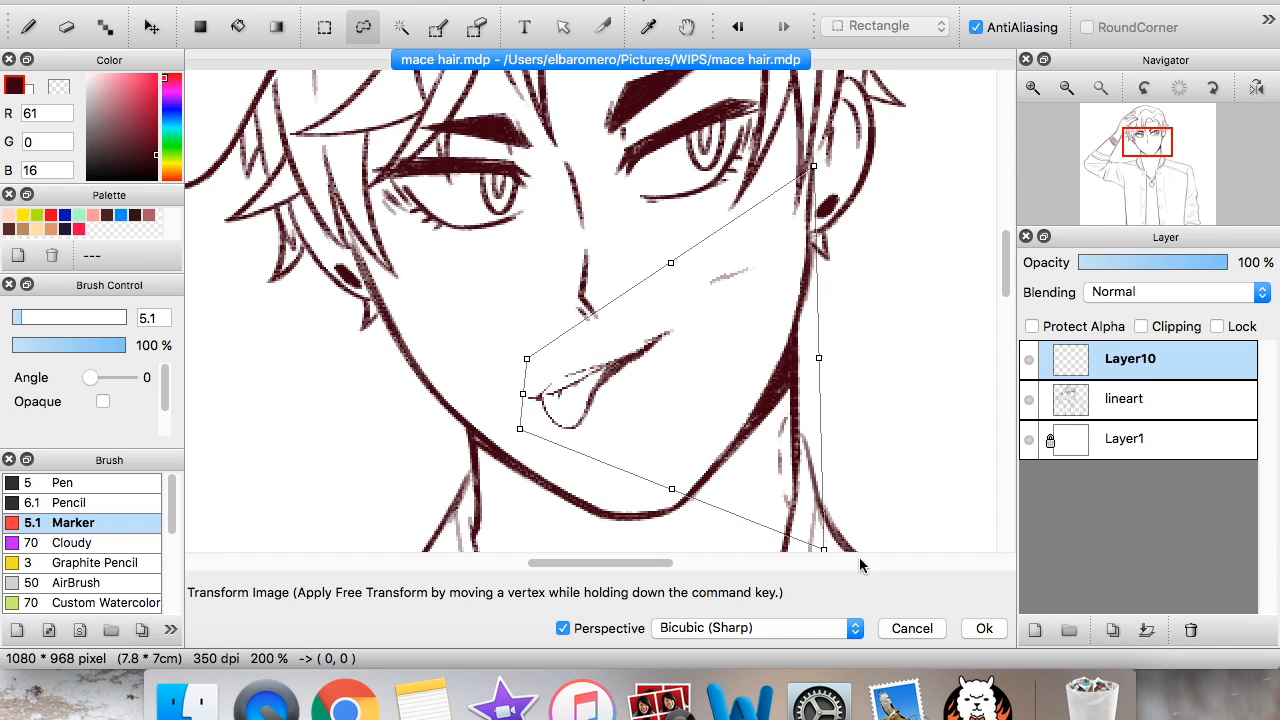
click(984, 628)
click(1062, 90)
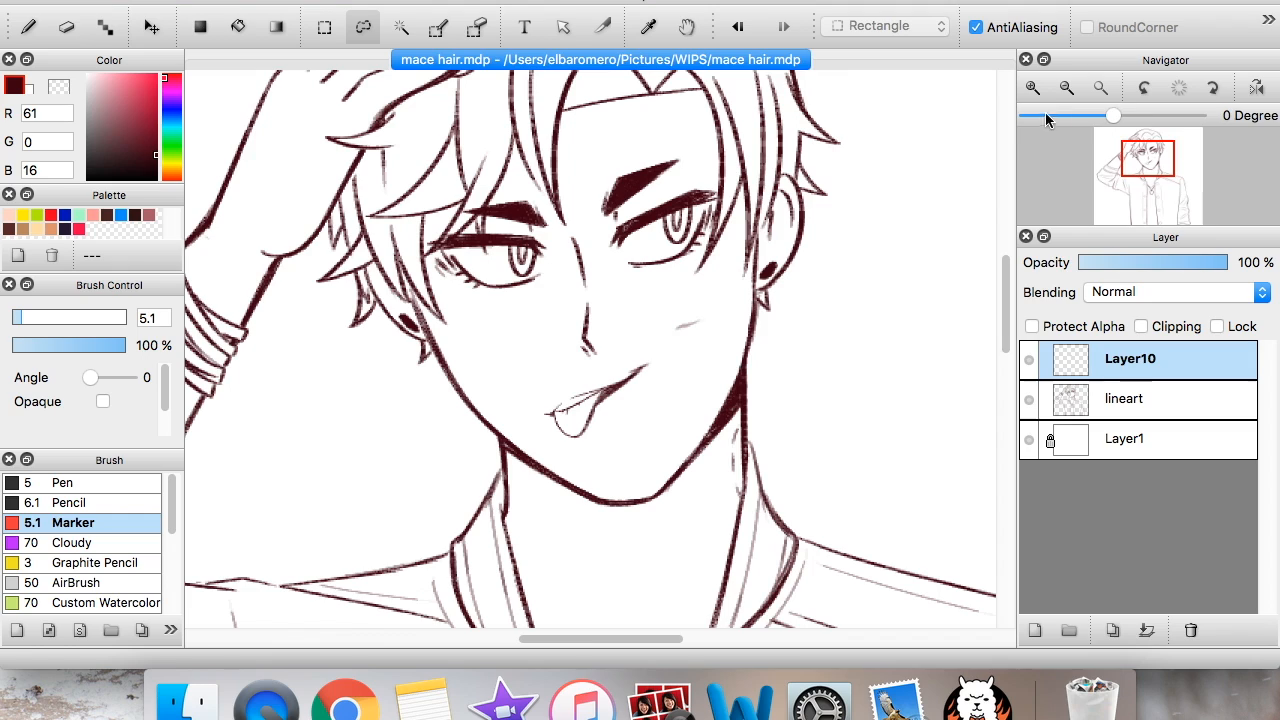
- Nudge the mouth layer slightly with the Move tool, then undo the move and the perspective distortion
click(151, 27)
drag(921, 467, 923, 454)
key(super+z)
key(super+z)
key(super+z)
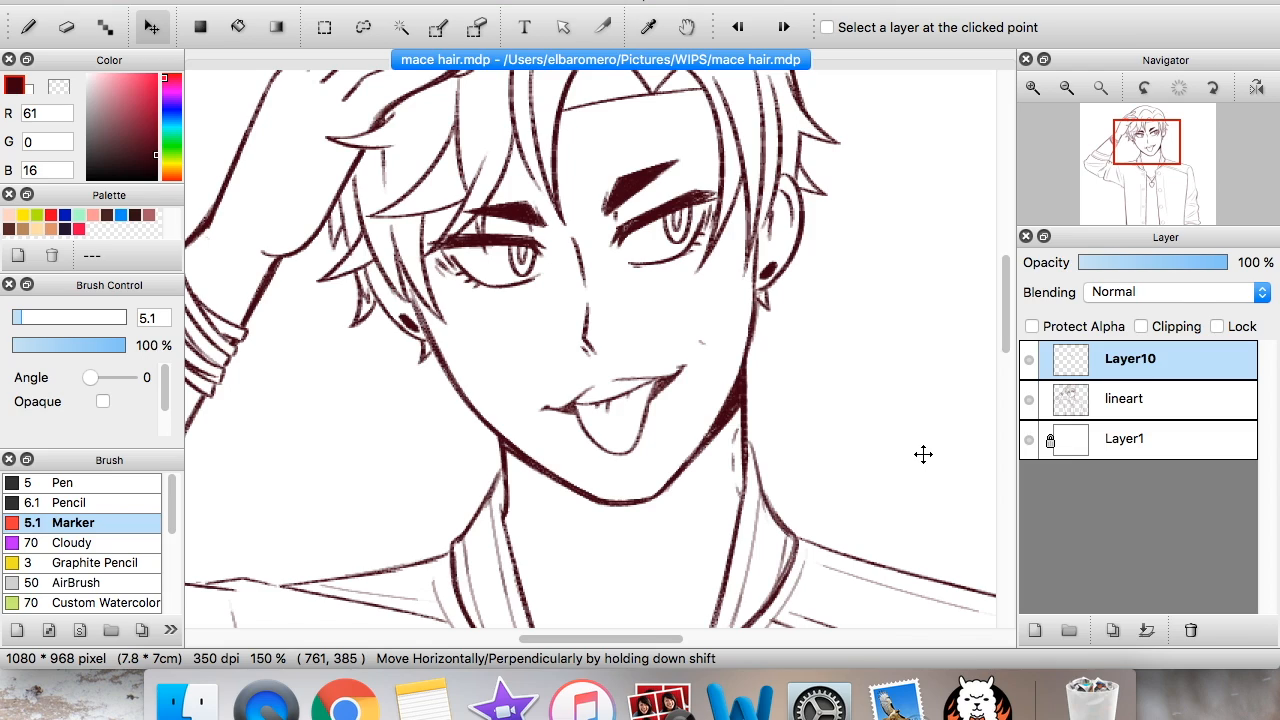
- Try reshaping the mouth layer with Transform by pulling the upper edge of its frame inward and sideways
key(super+t)
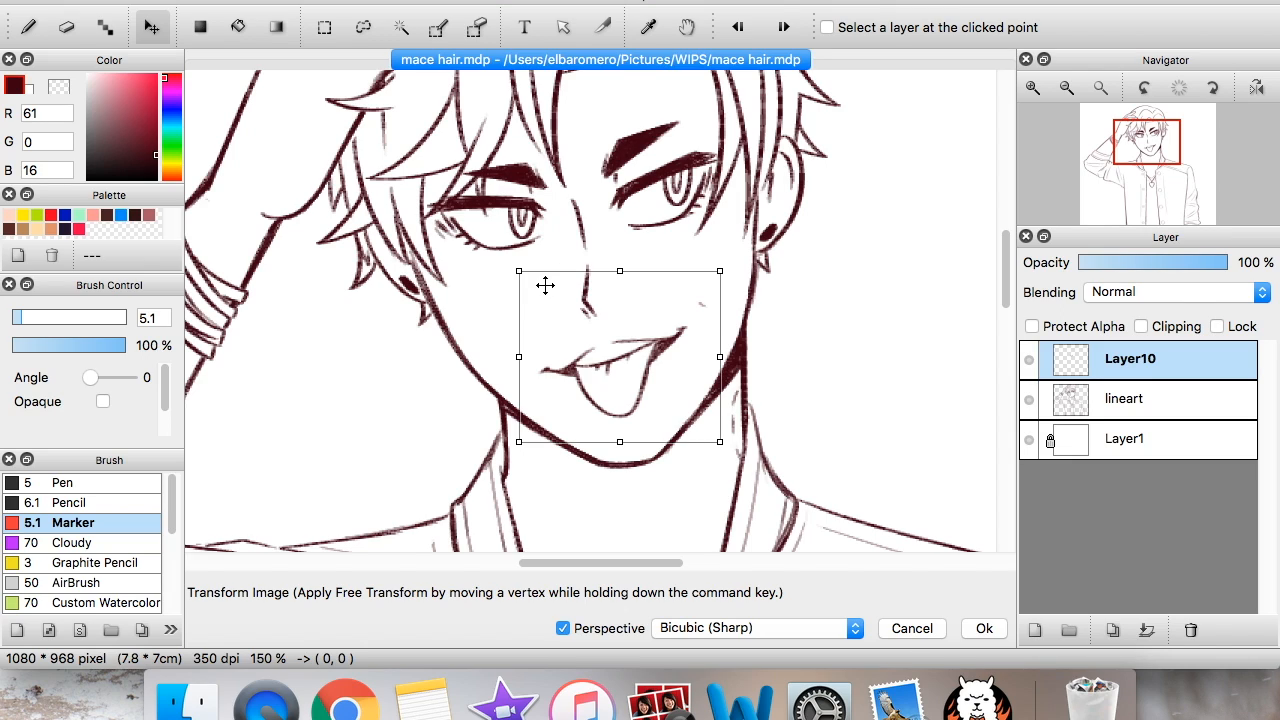
drag(1148, 171, 1151, 160)
click(1033, 88)
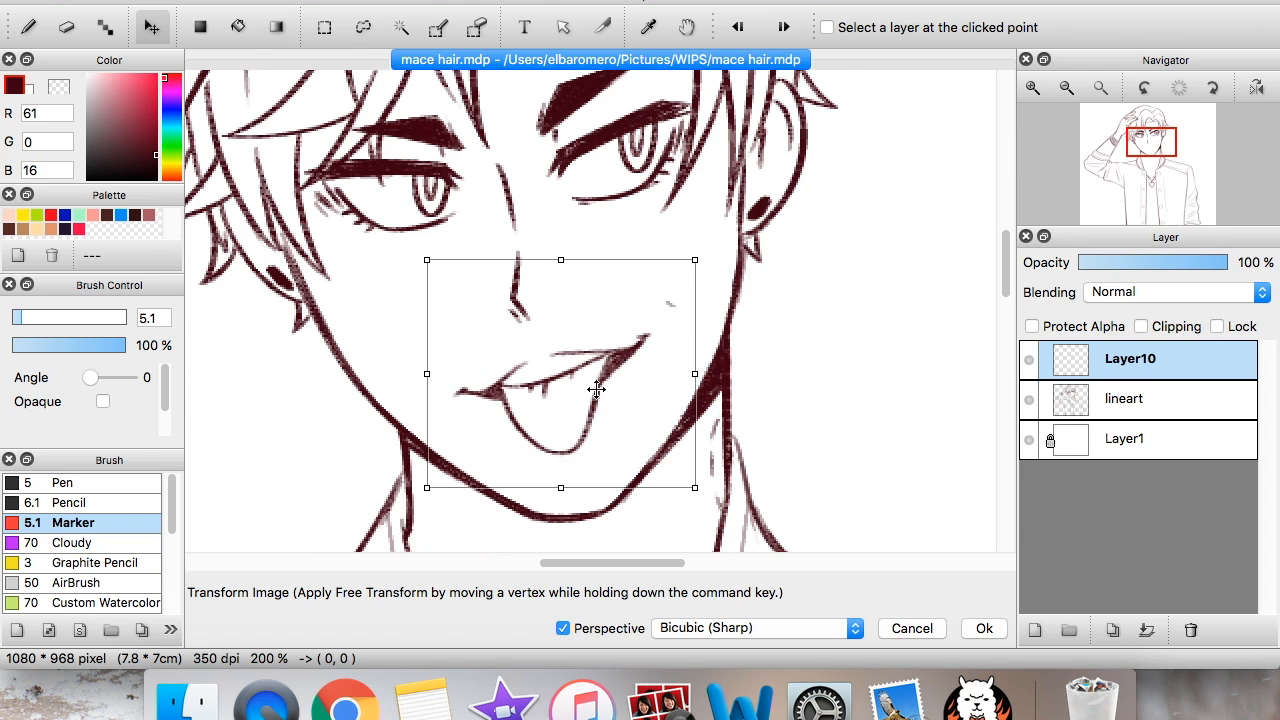
drag(562, 263, 593, 307)
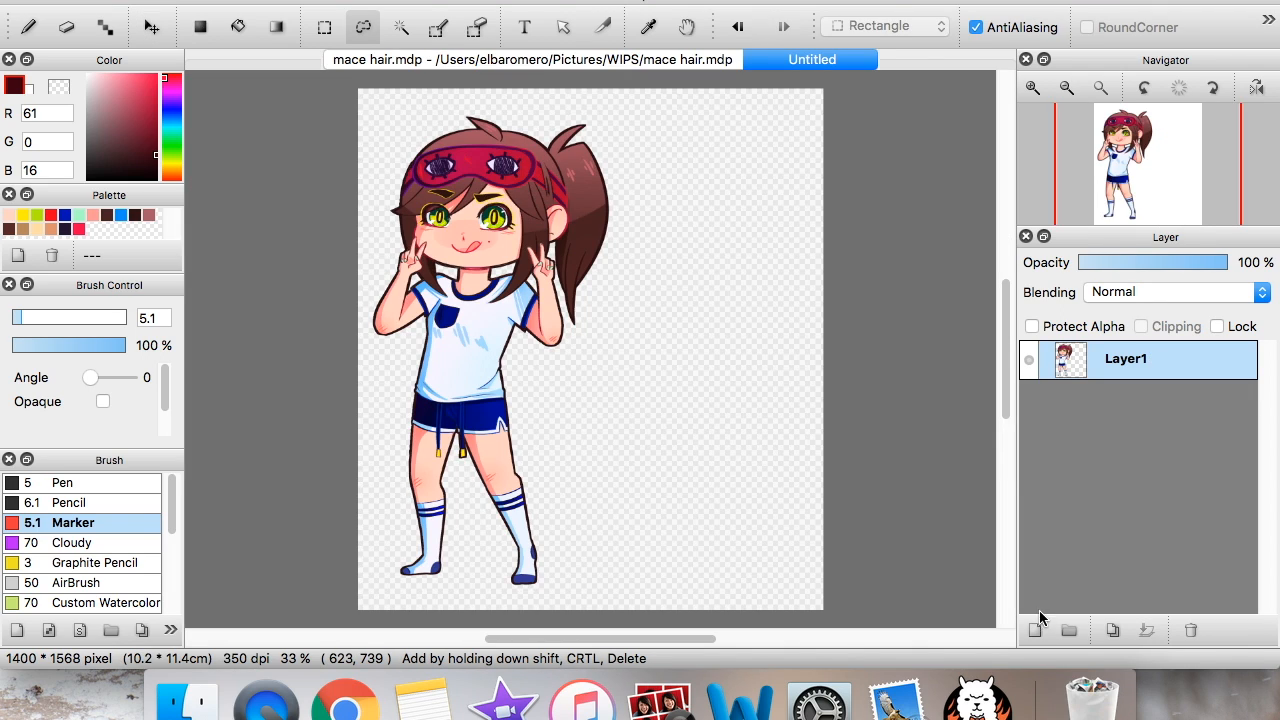
- Duplicate the chibi character's layer and turn on Protect Alpha for the copy
click(1110, 630)
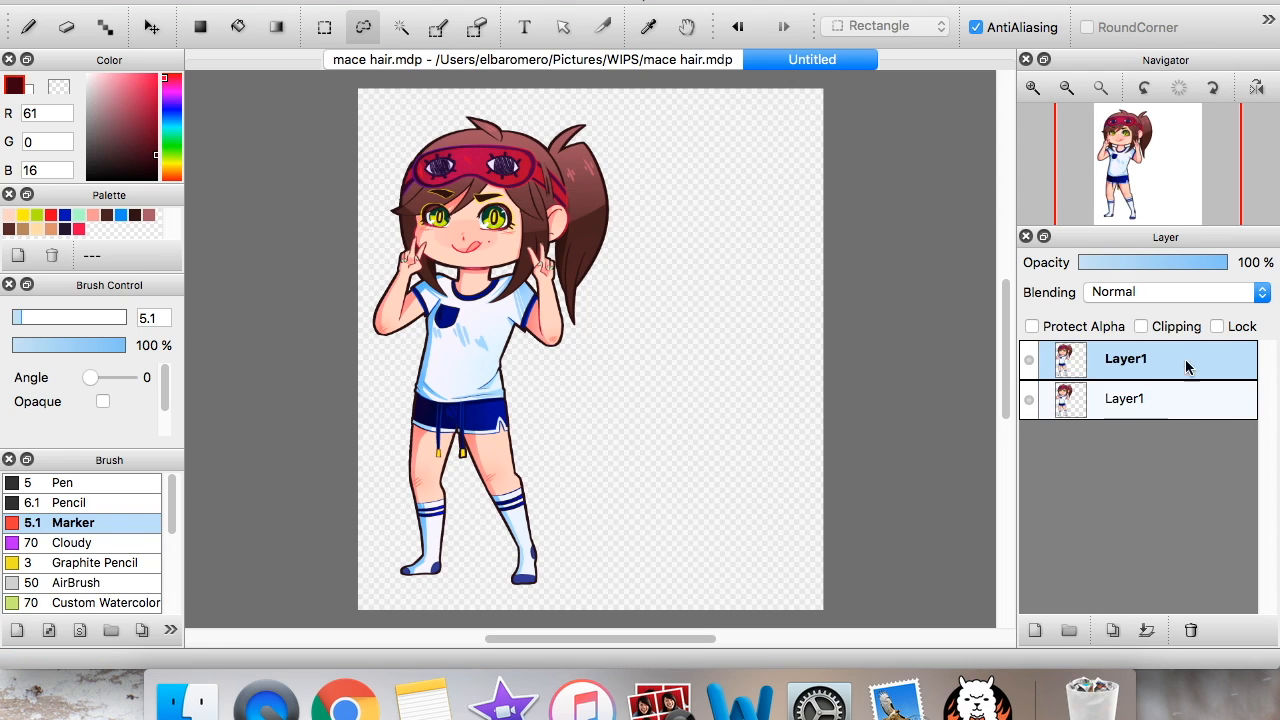
click(1178, 327)
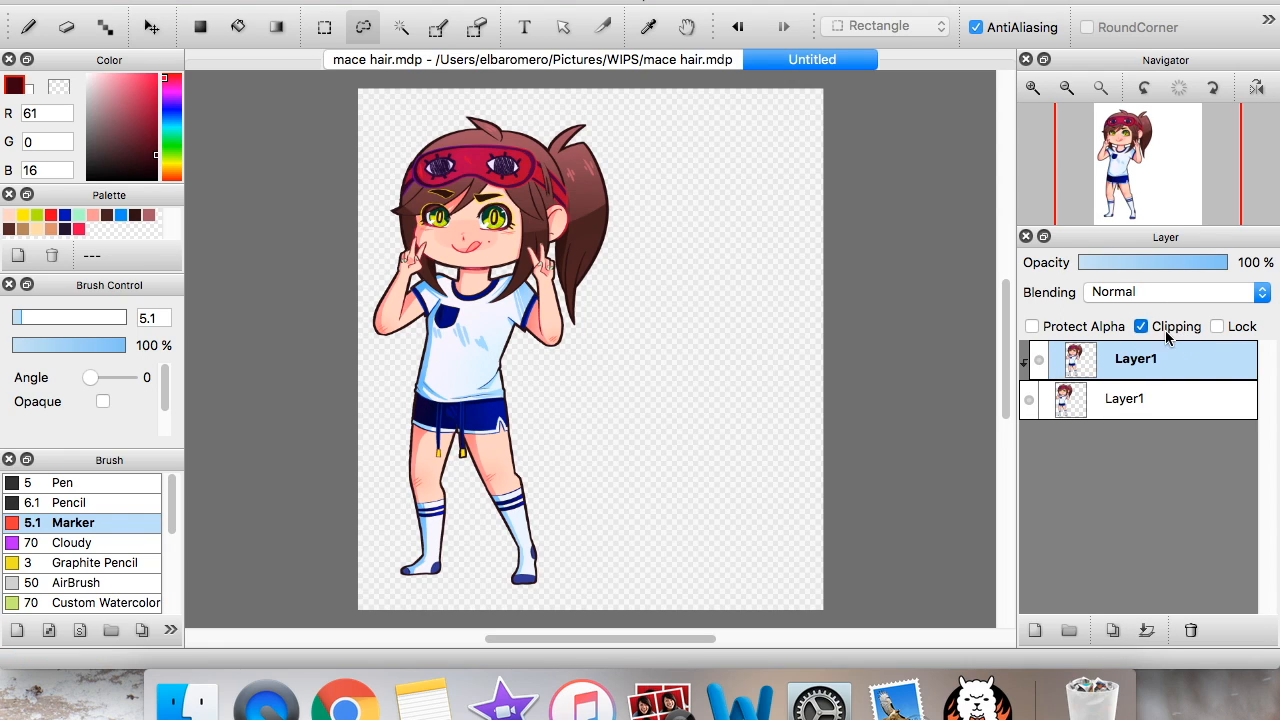
click(1176, 328)
click(1088, 327)
- Paint the entire character copy solid black with the Marker at size 995
drag(133, 135, 82, 188)
drag(75, 320, 212, 337)
mouse_move(638, 193)
mouse_down()
mouse_move(603, 188)
mouse_move(612, 254)
mouse_move(582, 212)
mouse_up()
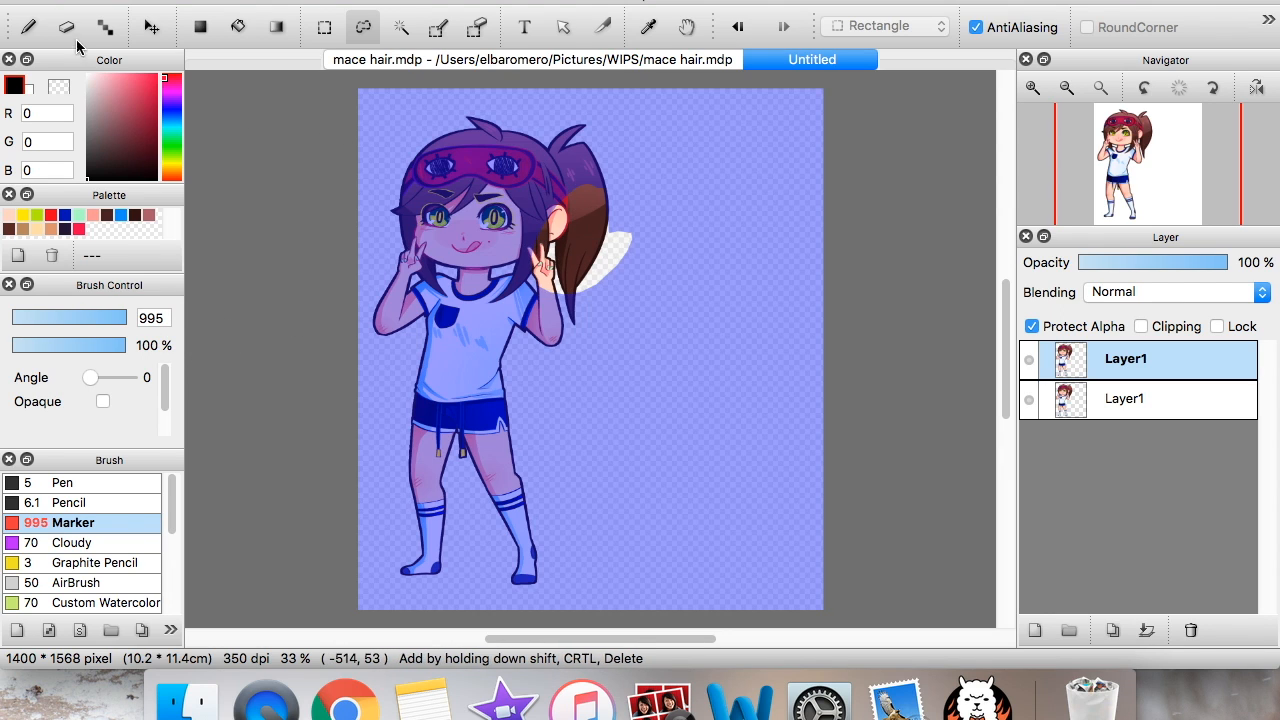
key(super+z)
click(29, 27)
mouse_move(534, 153)
mouse_down()
mouse_move(558, 104)
mouse_move(486, 286)
mouse_move(491, 434)
mouse_move(517, 114)
mouse_move(481, 184)
mouse_up()
- Move the black copy beneath the original character layer and turn off its Protect Alpha
drag(1140, 360, 1055, 370)
click(1068, 329)
- Skew and flatten the black silhouette with Transform into a cast shadow stretching from the feet toward the right, and apply it
key(super+t)
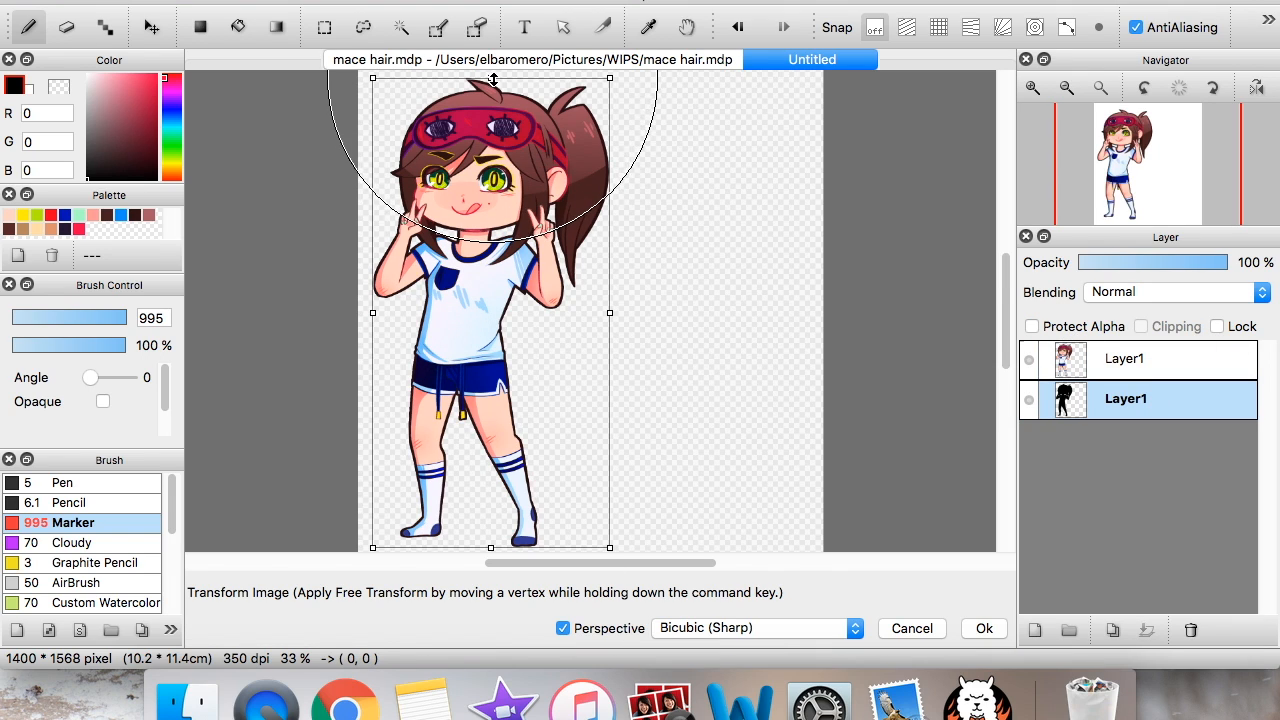
mouse_move(491, 76)
mouse_down()
mouse_move(757, 209)
mouse_move(761, 391)
mouse_move(783, 489)
mouse_move(772, 436)
mouse_up()
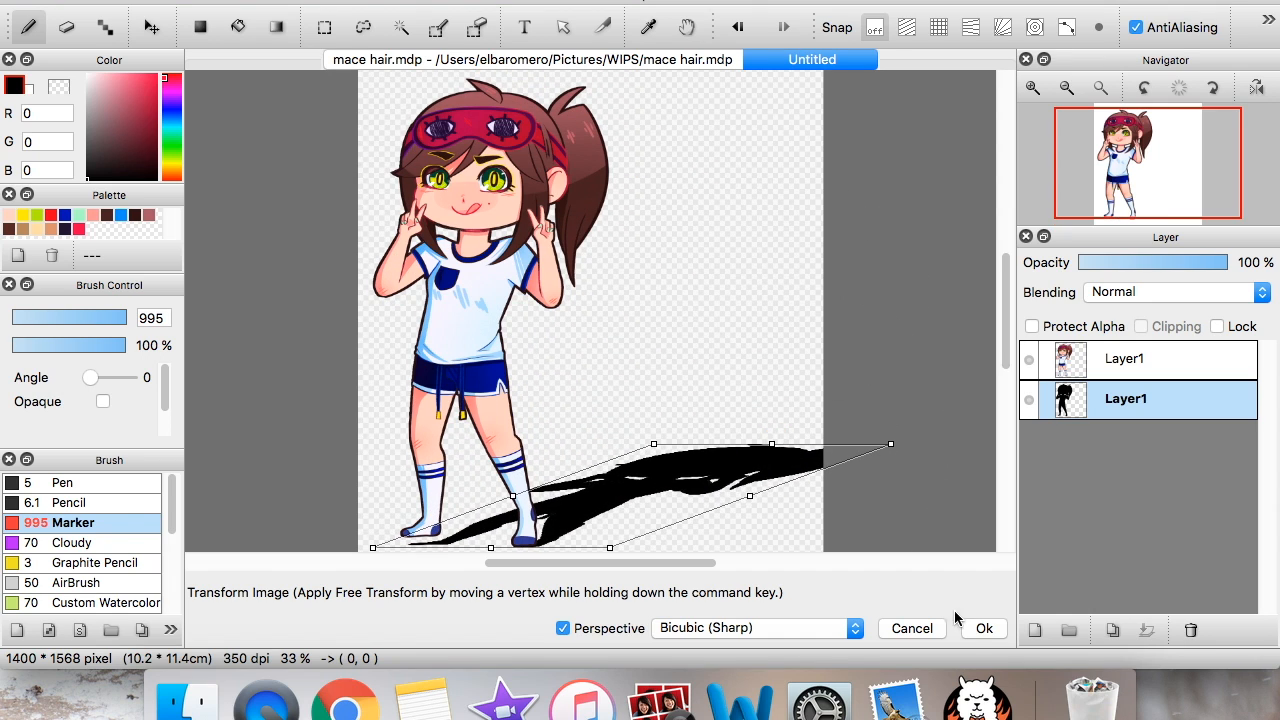
click(983, 628)
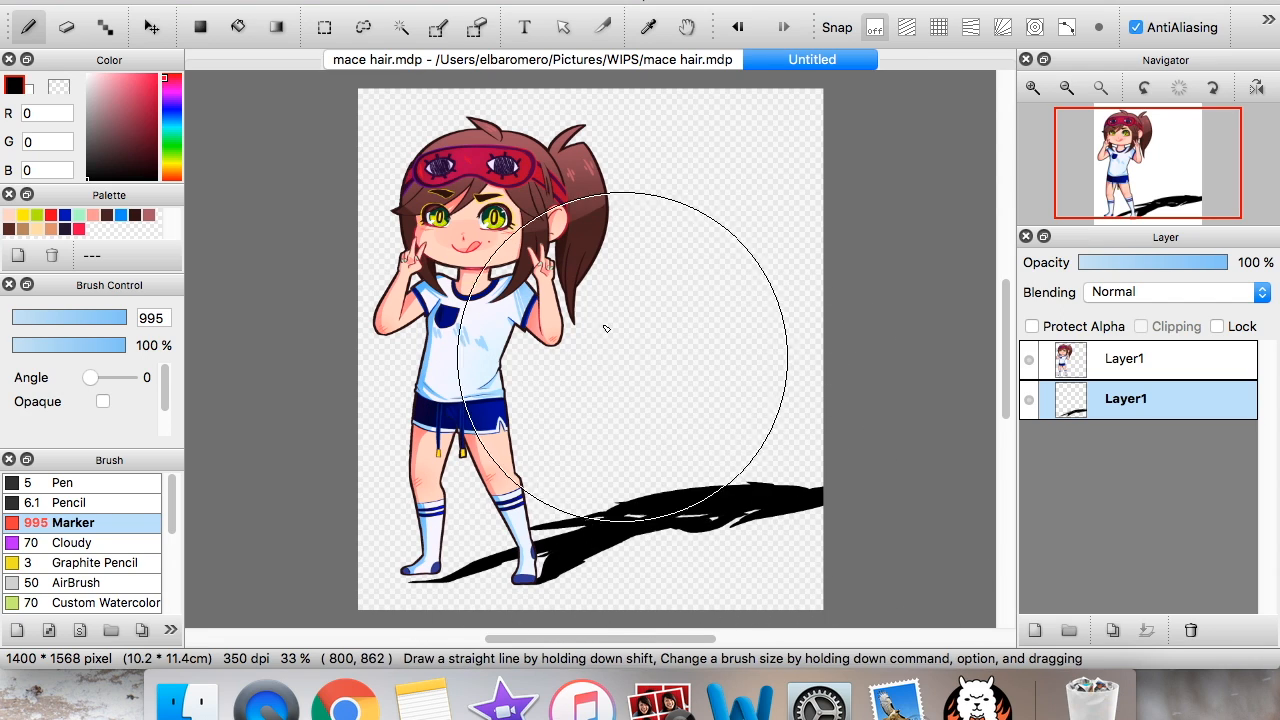
- Shift the shadow slightly with the Move tool to line it up with the feet and lower its layer opacity
click(151, 27)
drag(742, 500, 740, 492)
drag(741, 498, 735, 502)
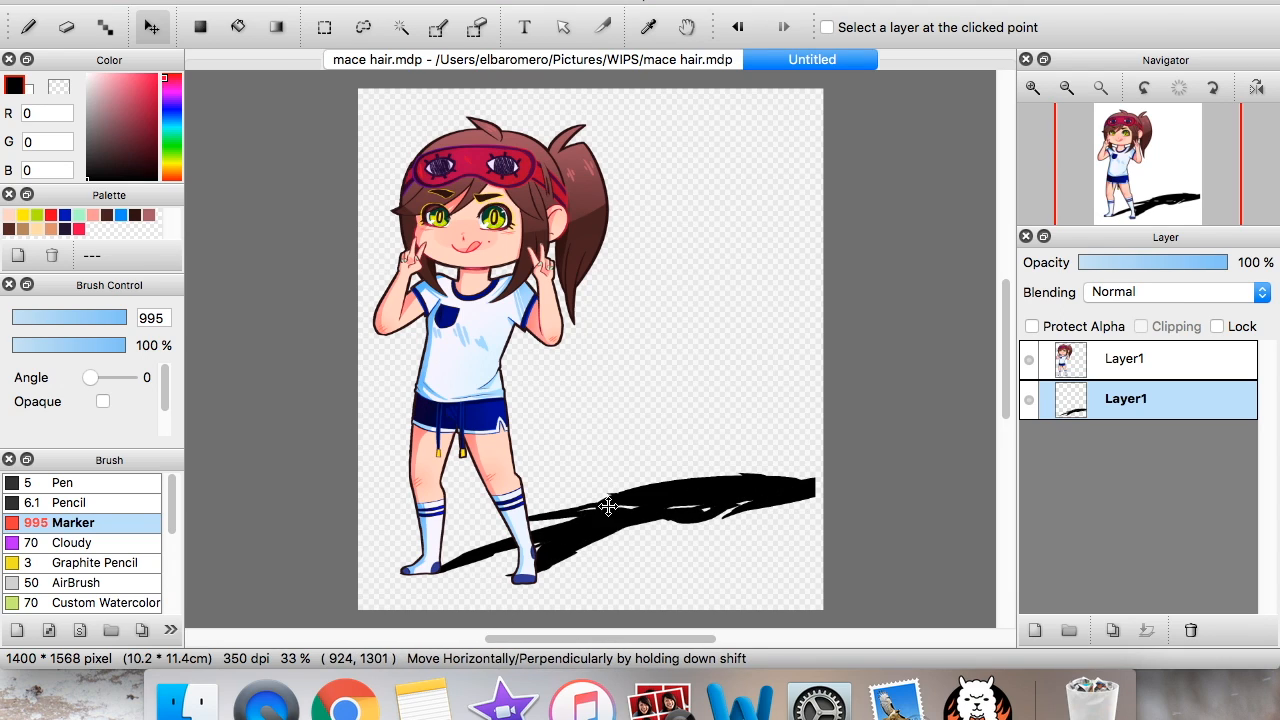
click(1144, 262)
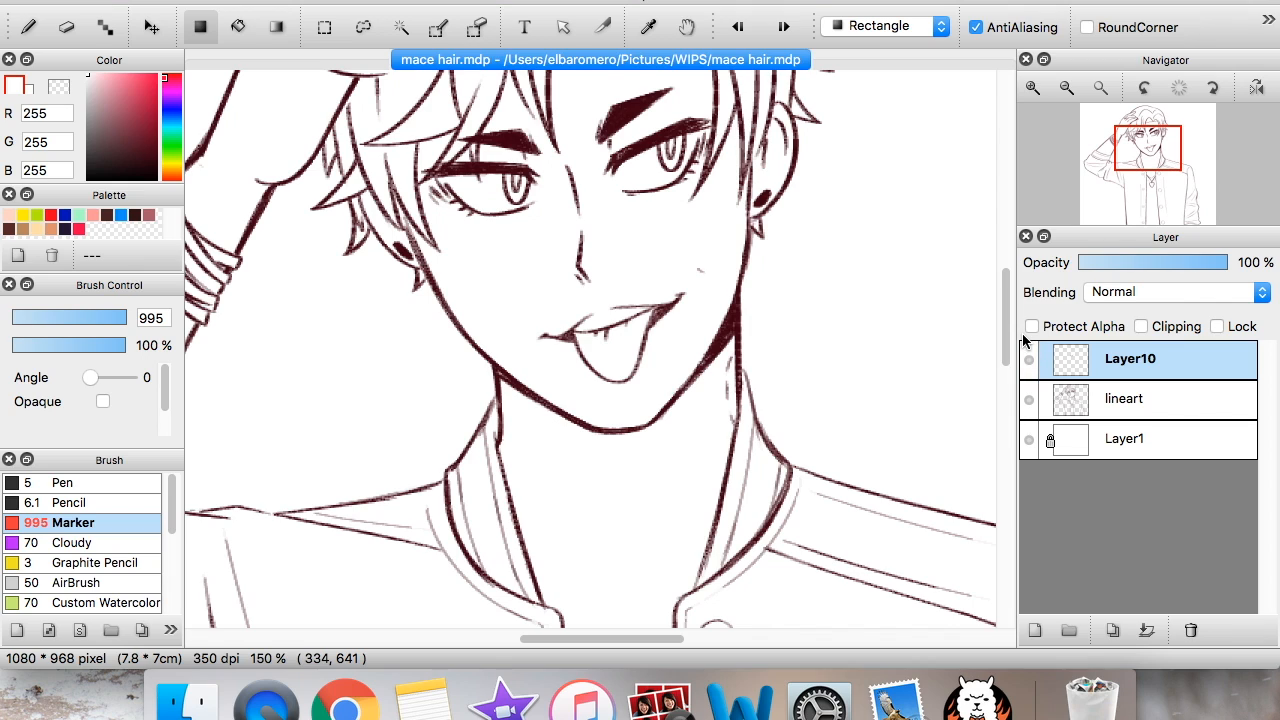
key(super+t)
drag(721, 375, 717, 363)
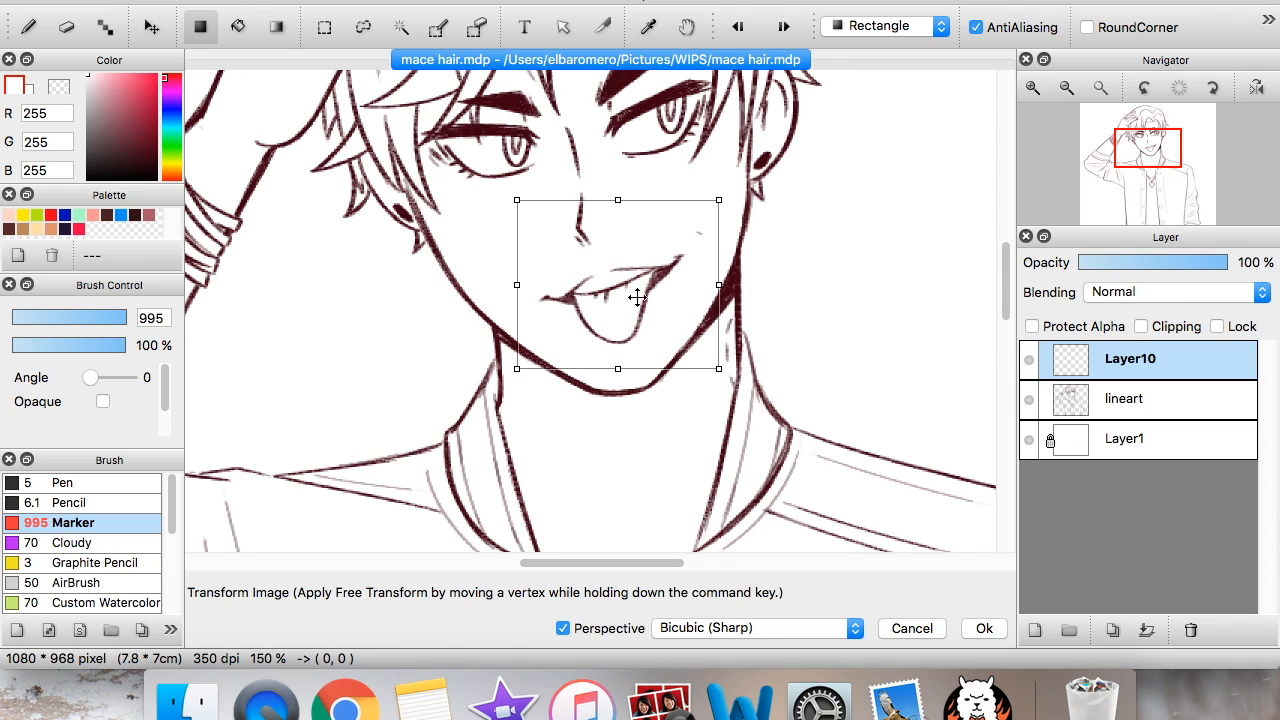
click(910, 628)
- Merge the mouth layer down into the lineart layer and lasso the area around the mouth
click(1147, 631)
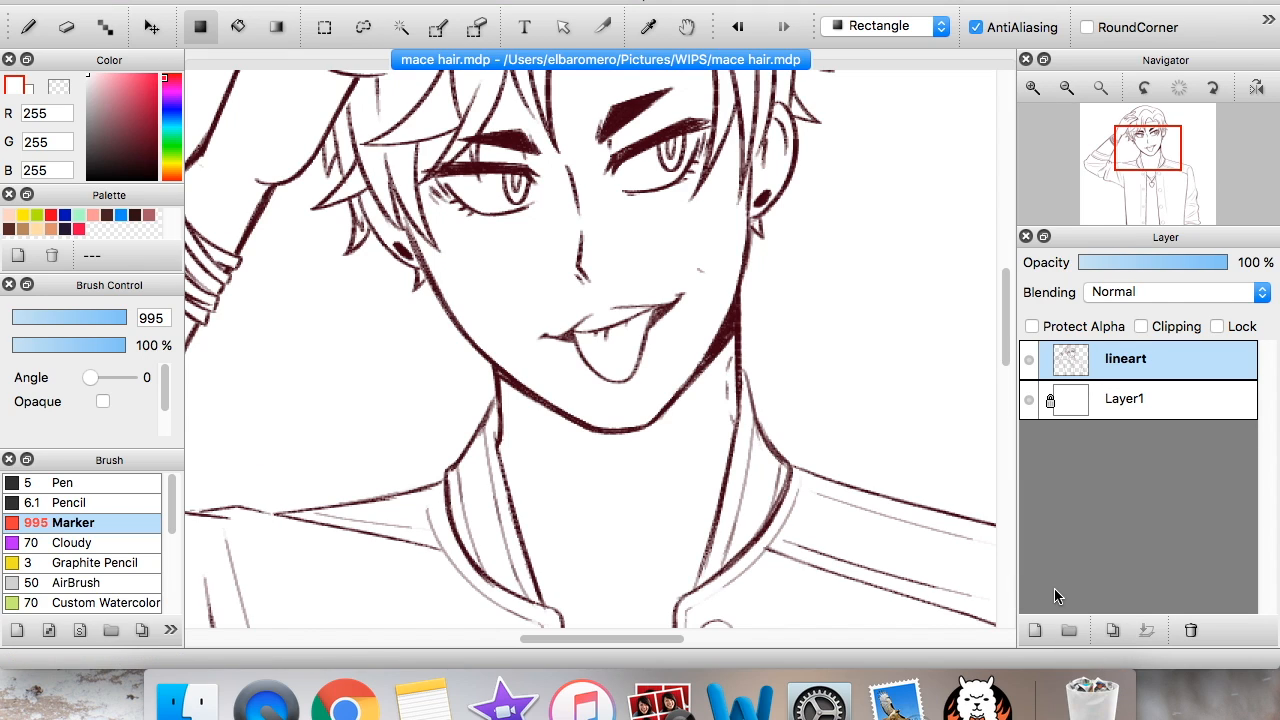
key(l)
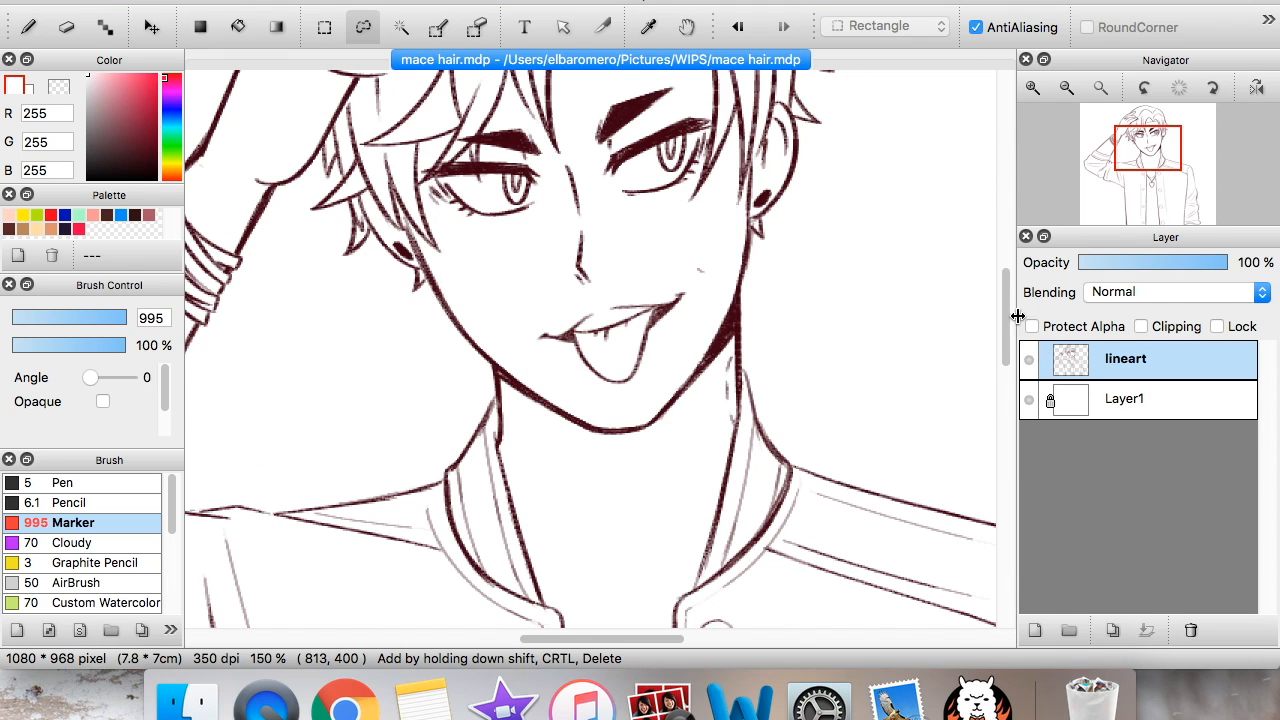
click(1030, 364)
click(1030, 364)
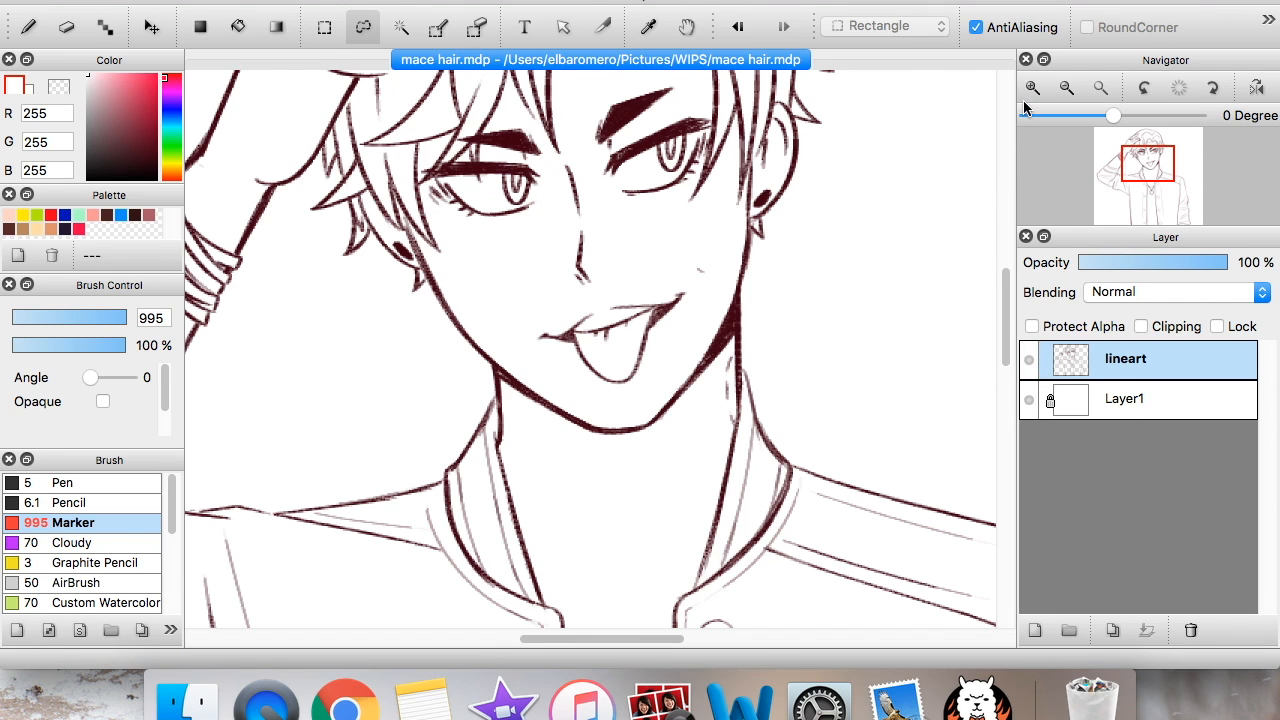
click(1033, 89)
mouse_move(557, 299)
mouse_down()
mouse_move(577, 418)
mouse_move(683, 371)
mouse_move(740, 297)
mouse_move(712, 220)
mouse_up()
key(super+t)
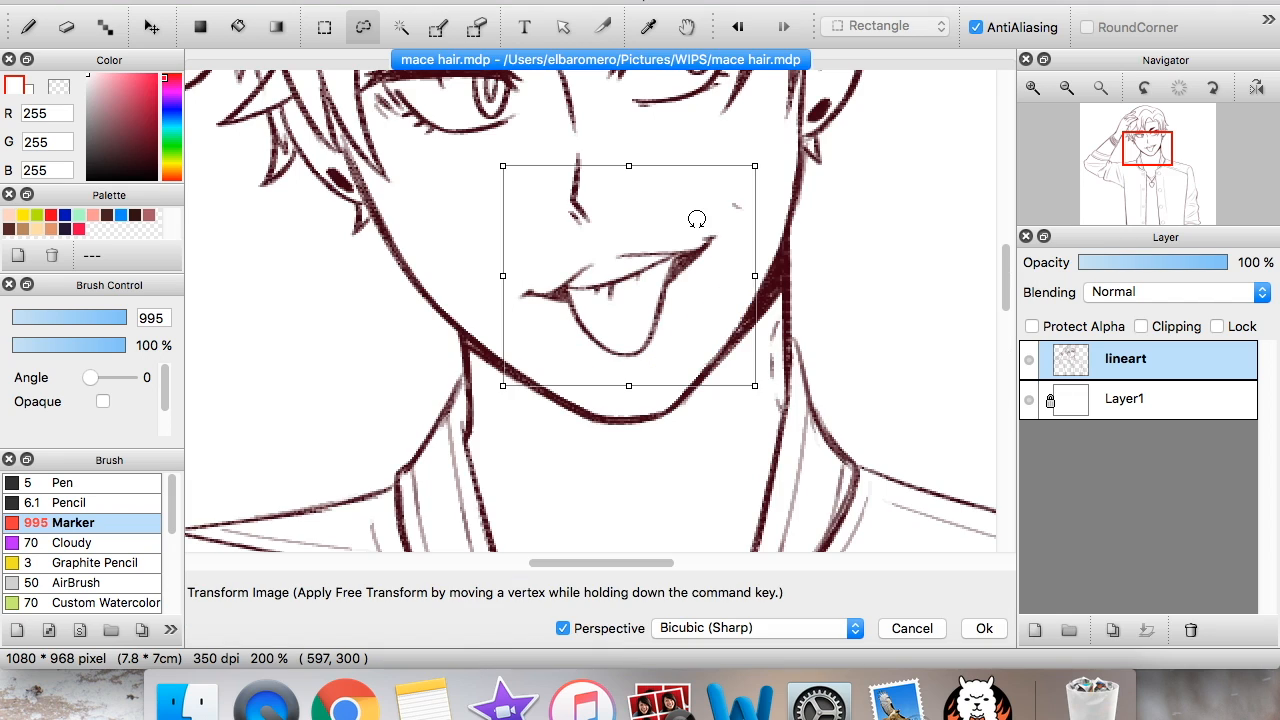
mouse_move(757, 391)
mouse_down()
mouse_move(782, 412)
mouse_move(731, 371)
mouse_move(766, 397)
mouse_up()
click(927, 630)
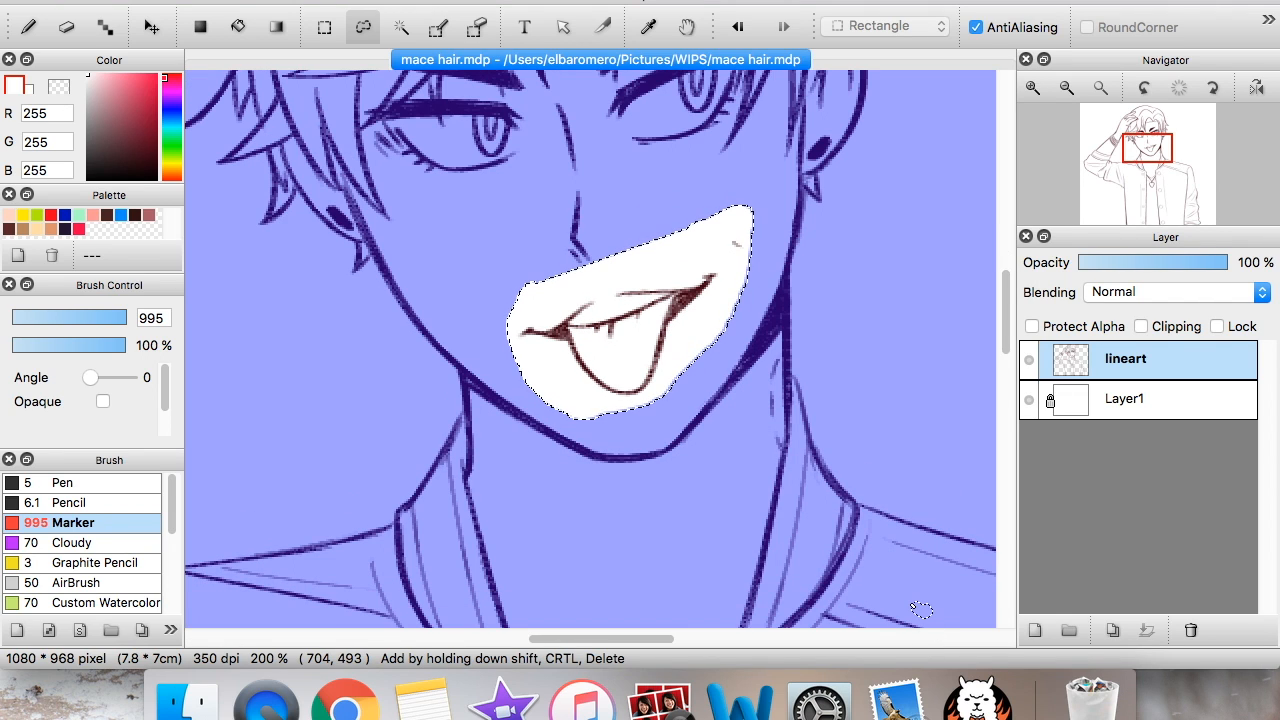
- Cut the lassoed mouth out of the lineart, paste it onto its own layer and clear the selection
key(super+x)
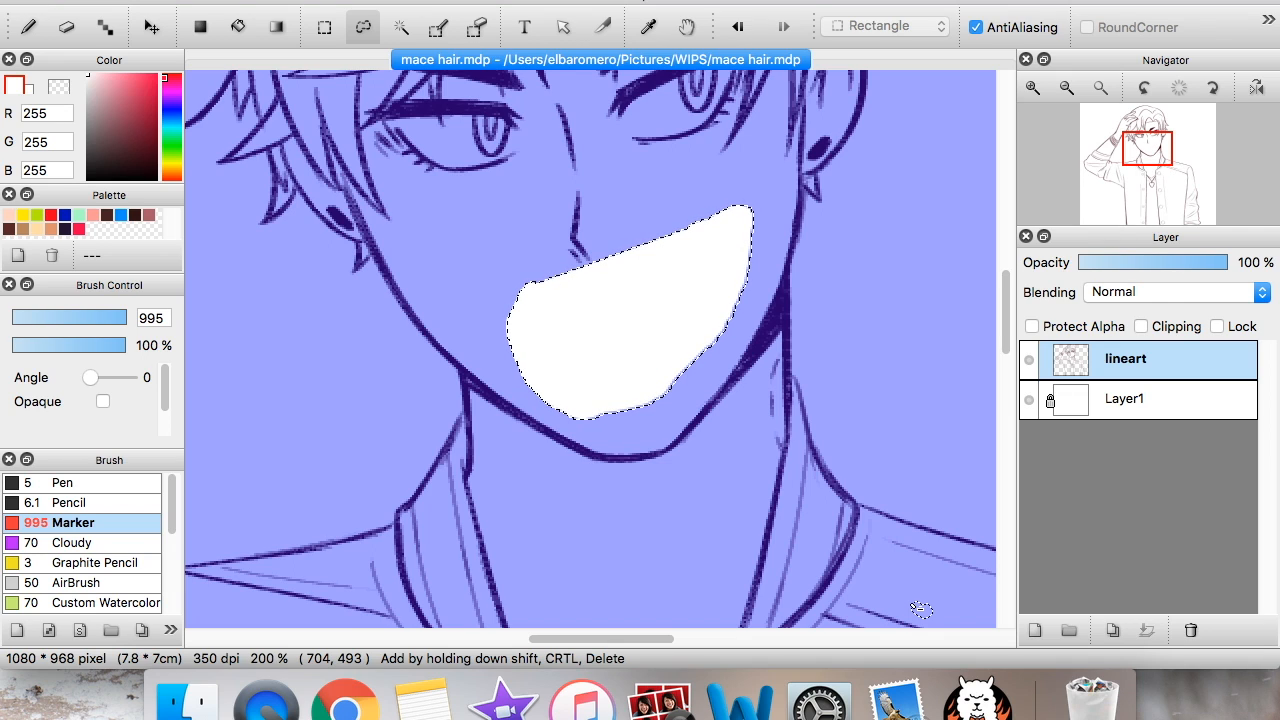
key(super+v)
key(super+d)
- Rotate the pasted mouth slightly with Transform, apply it and merge its layer back into the lineart
click(1078, 92)
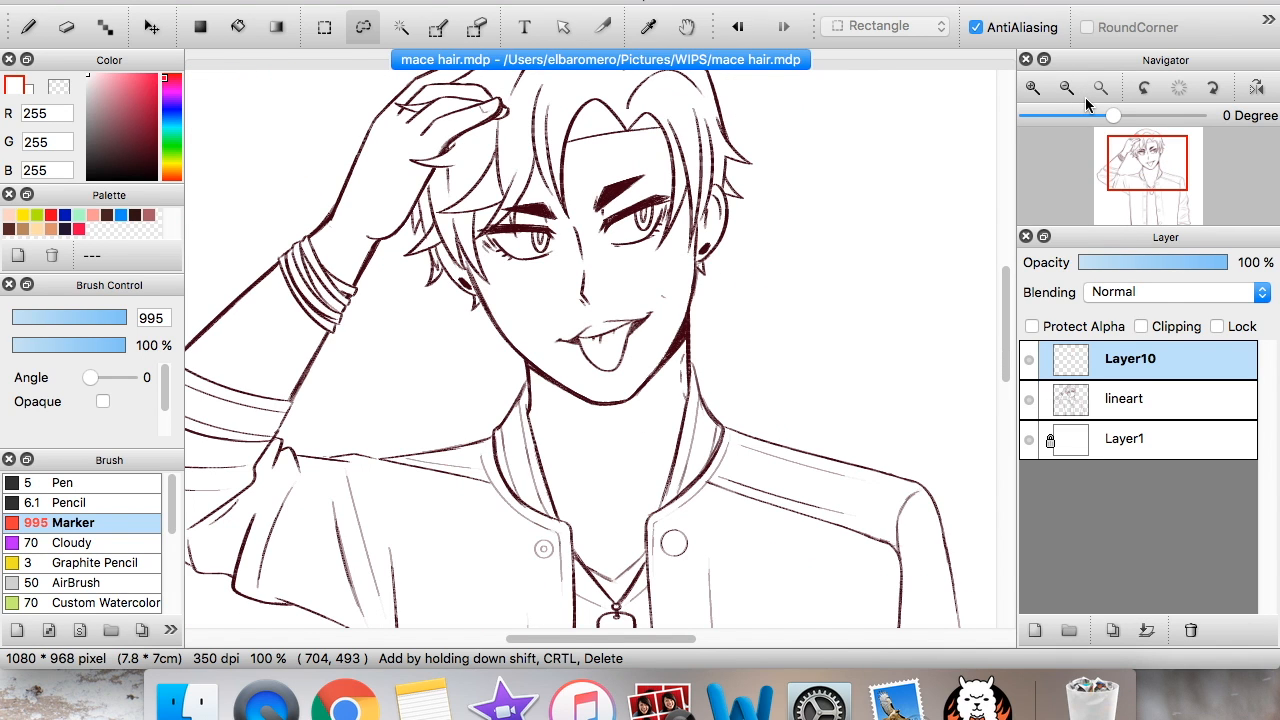
key(super+t)
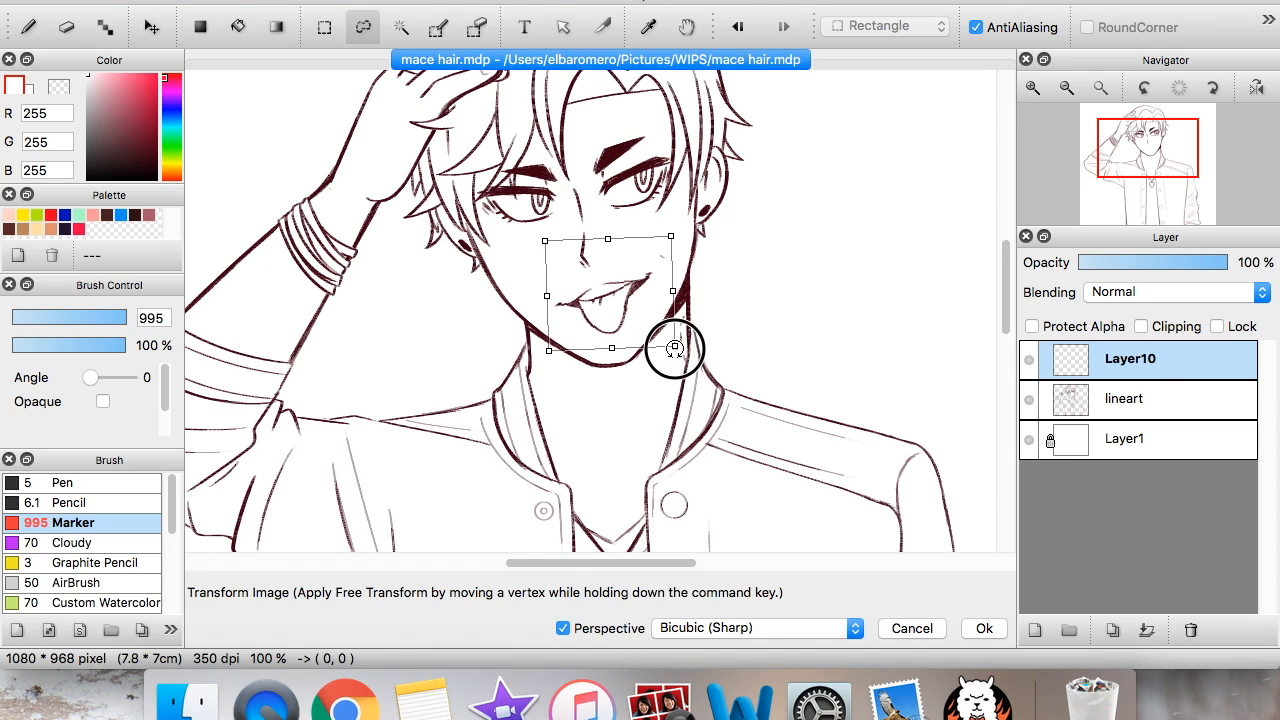
click(984, 628)
click(1147, 632)
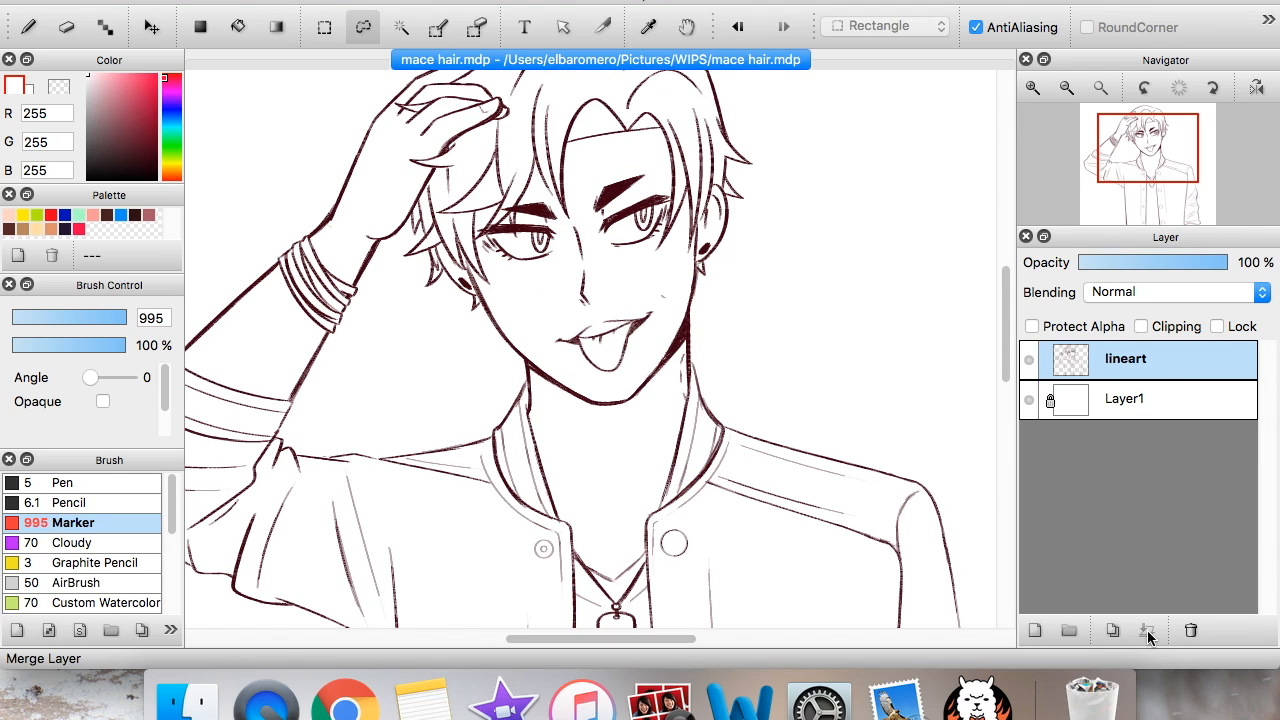
- Lock the lineart layer and add a new layer directly beneath it, above Layer1
click(1217, 326)
click(1150, 412)
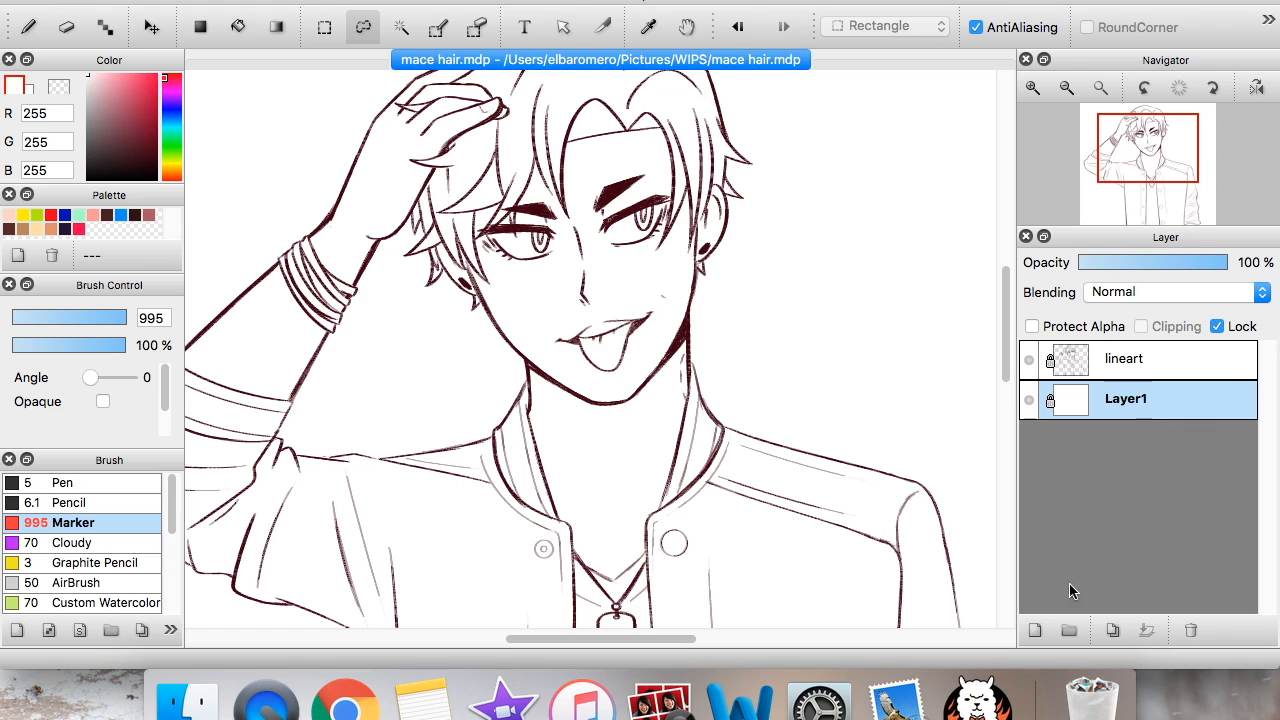
click(1035, 632)
- Choose the dark blue palette colour (RGB 0, 18, 180) and the Bucket tool for the new layer
click(64, 215)
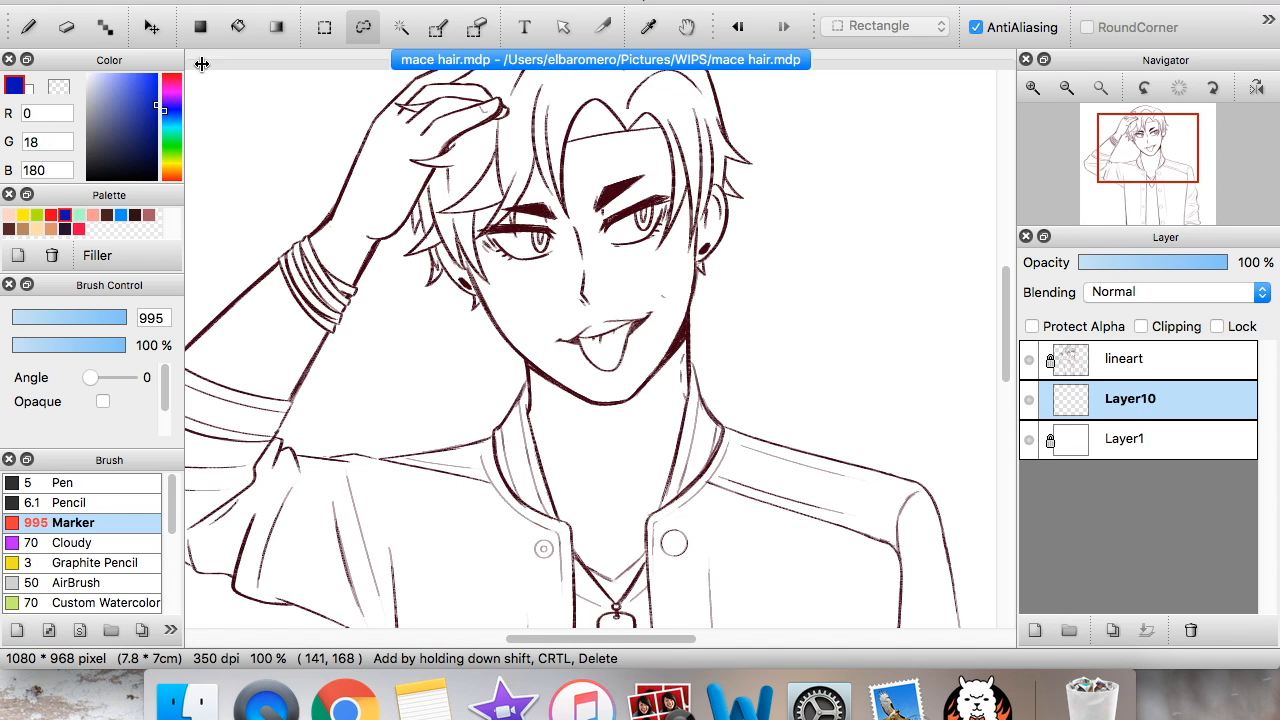
click(233, 28)
scroll(1148, 148, down, 1)
click(1034, 89)
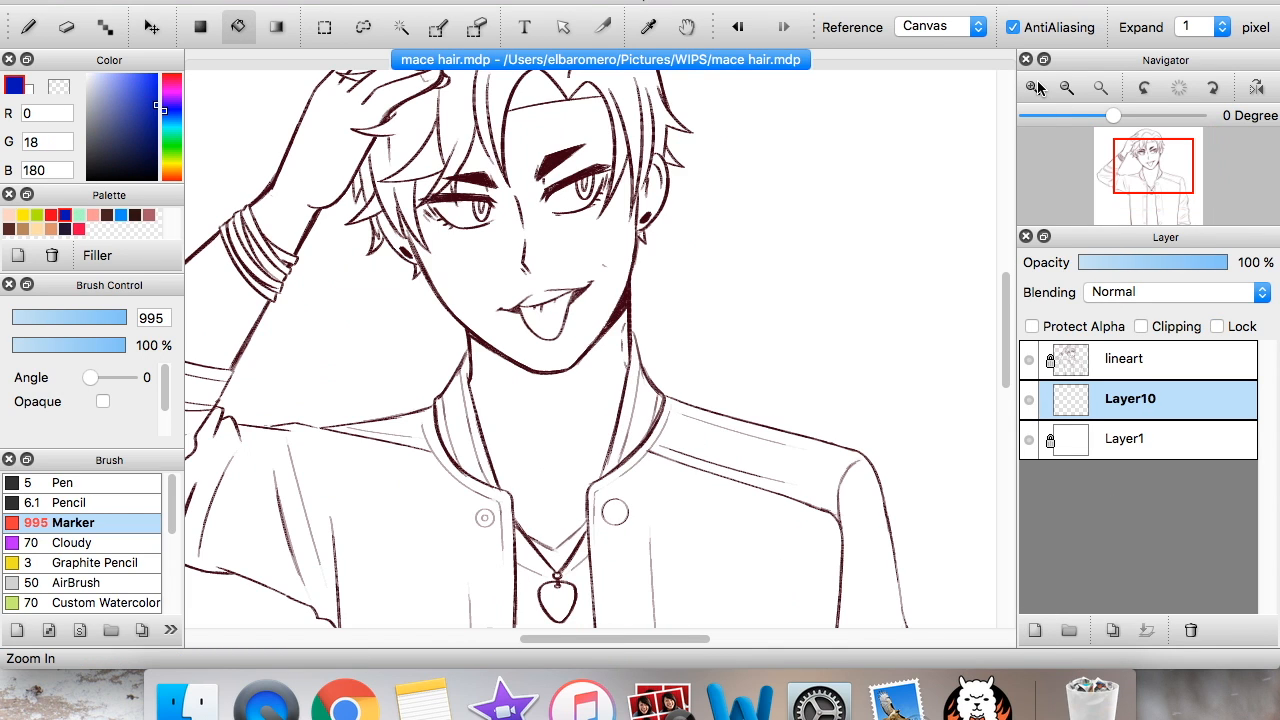
mouse_move(1144, 177)
mouse_down()
mouse_move(1156, 142)
mouse_move(1155, 158)
mouse_up()
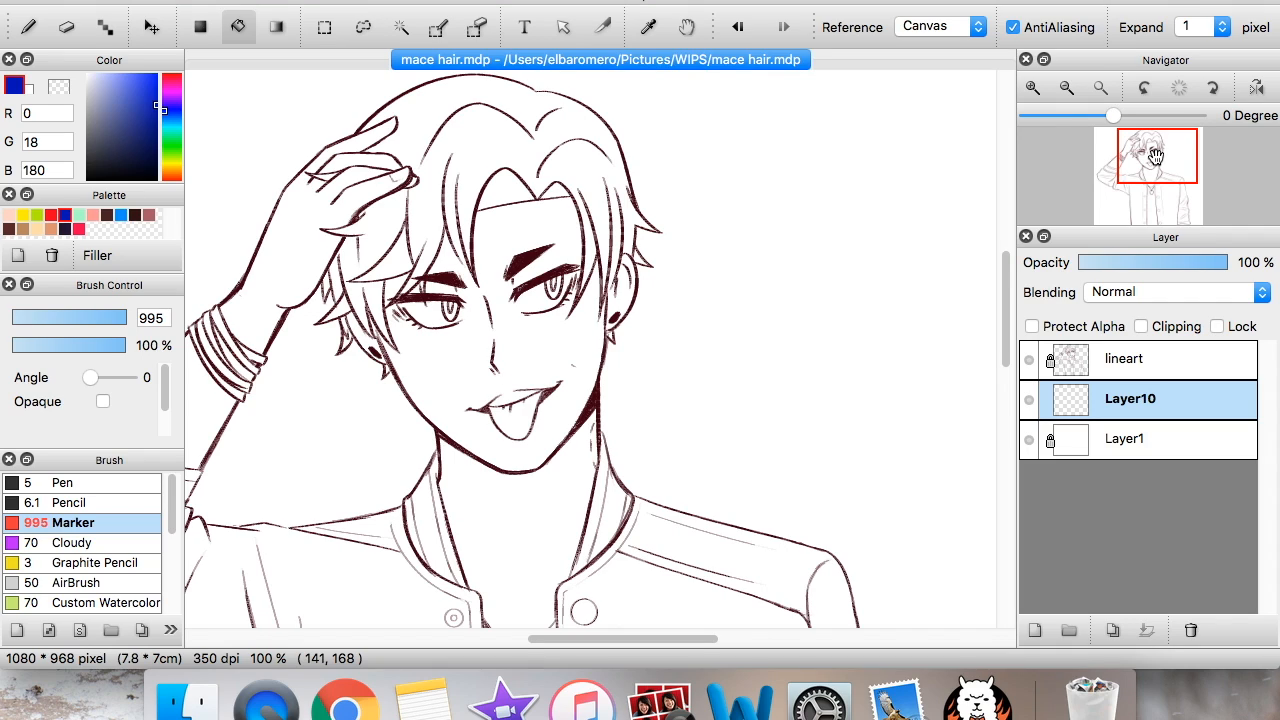
drag(1155, 155, 1149, 151)
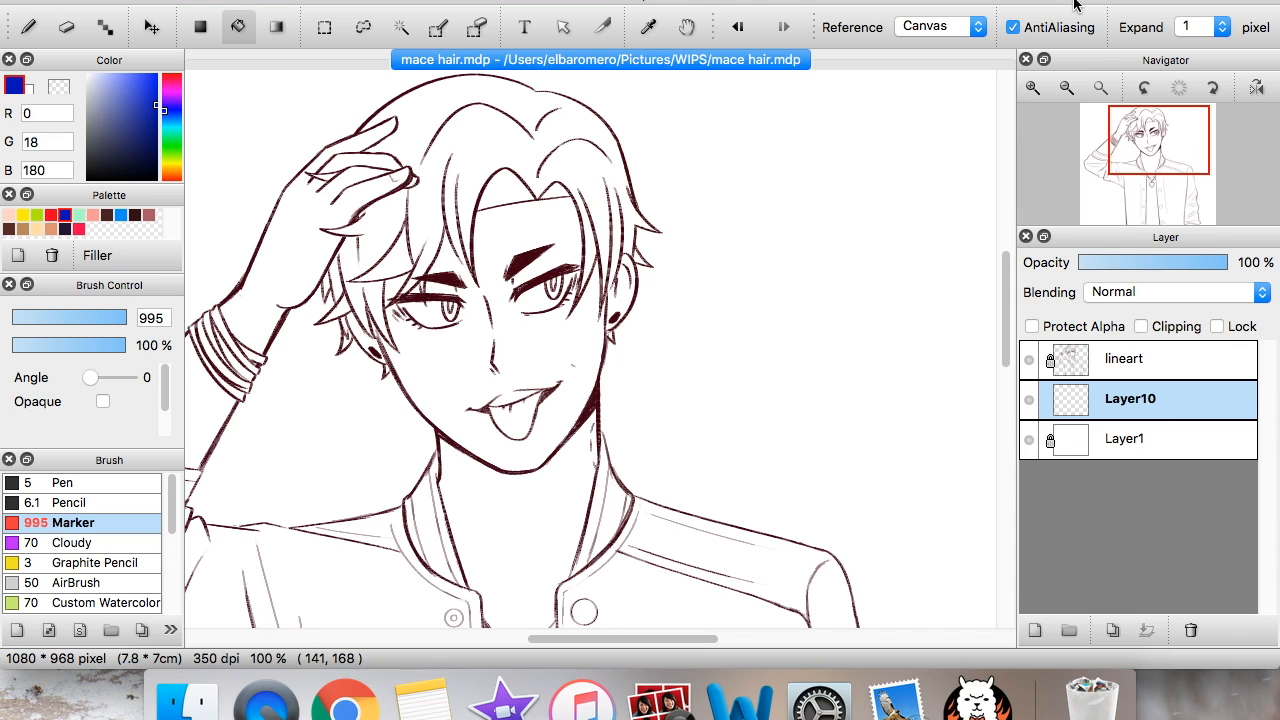